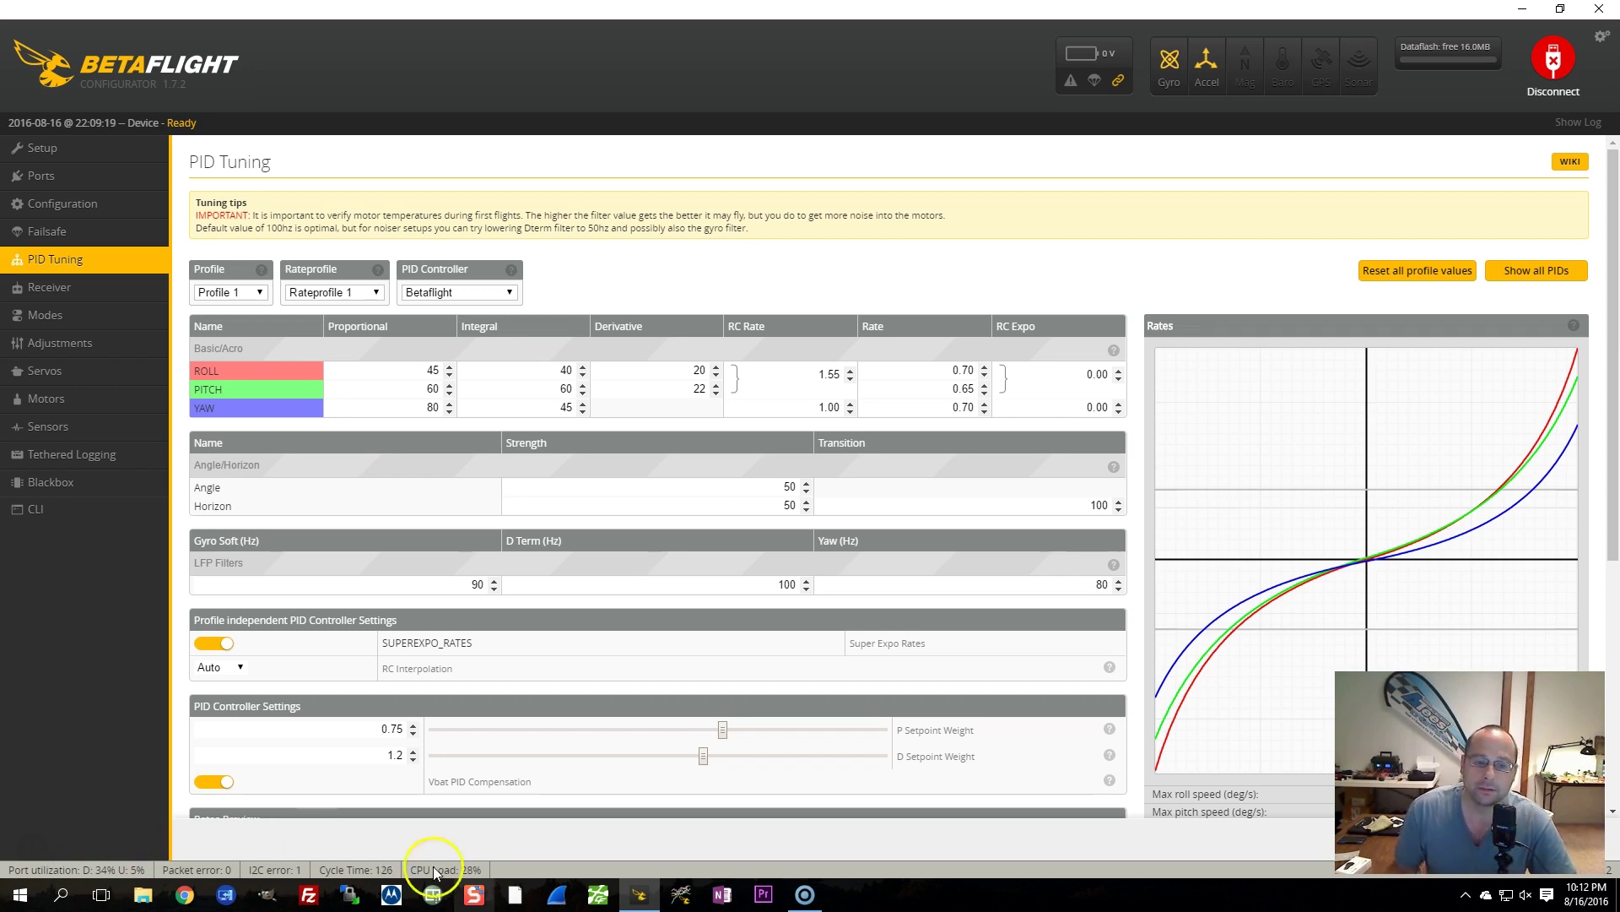
- Lower the P Setpoint Weight to 0.48 and bring it back up to 0.75
{"action": "scroll", "coordinate": [591, 574], "scroll_direction": "down", "scroll_amount": 2}
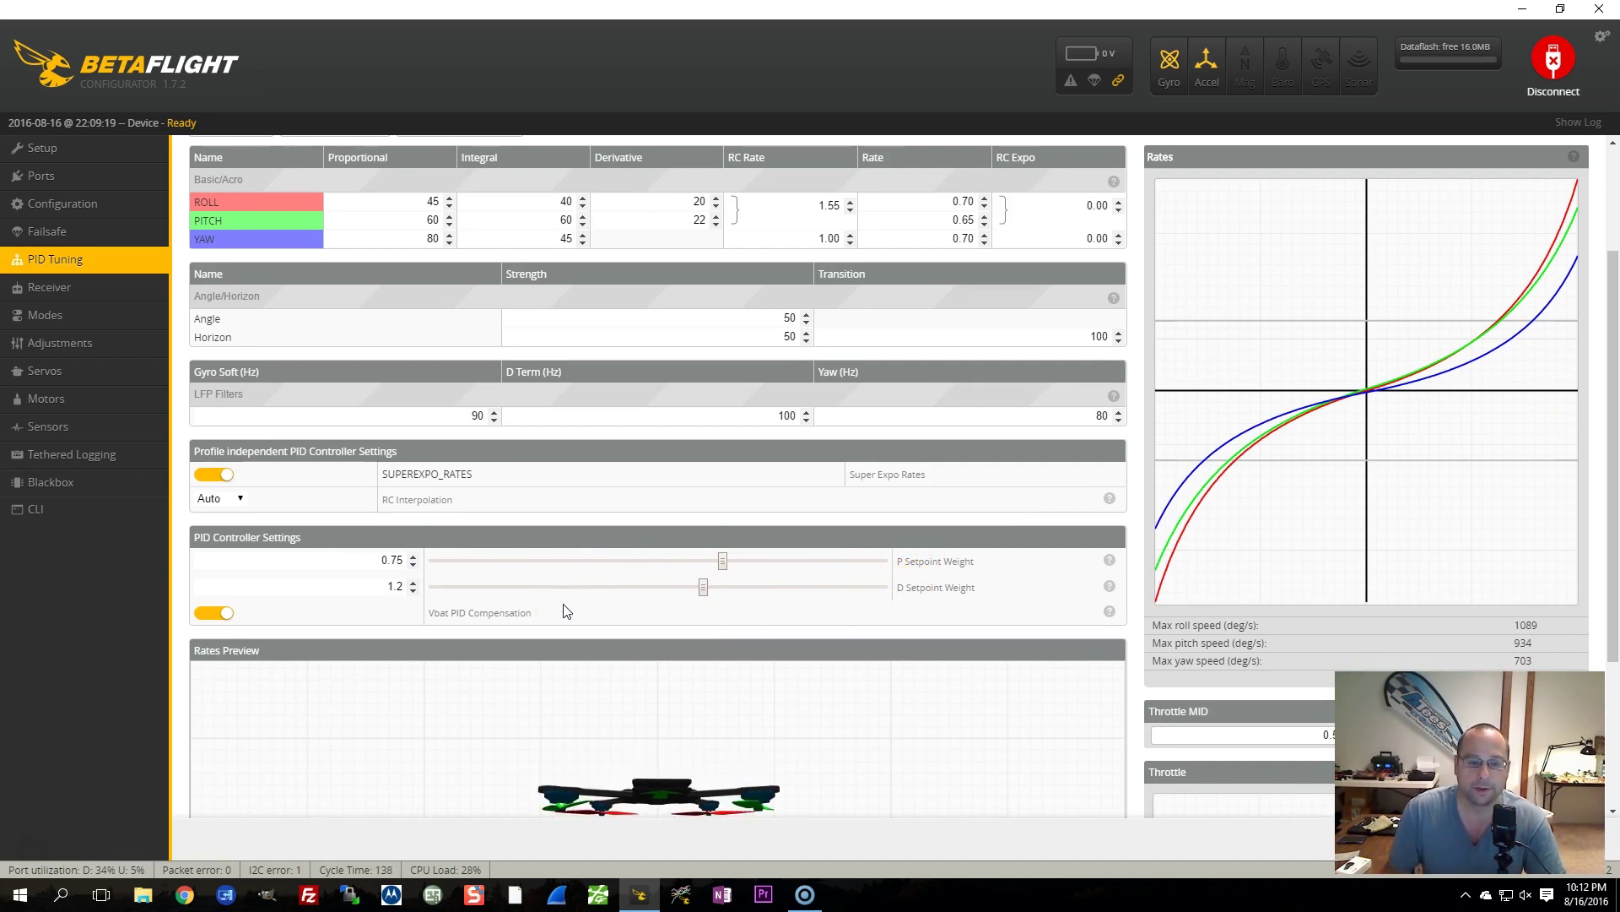
{"action": "scroll", "coordinate": [565, 610], "scroll_direction": "up", "scroll_amount": 1}
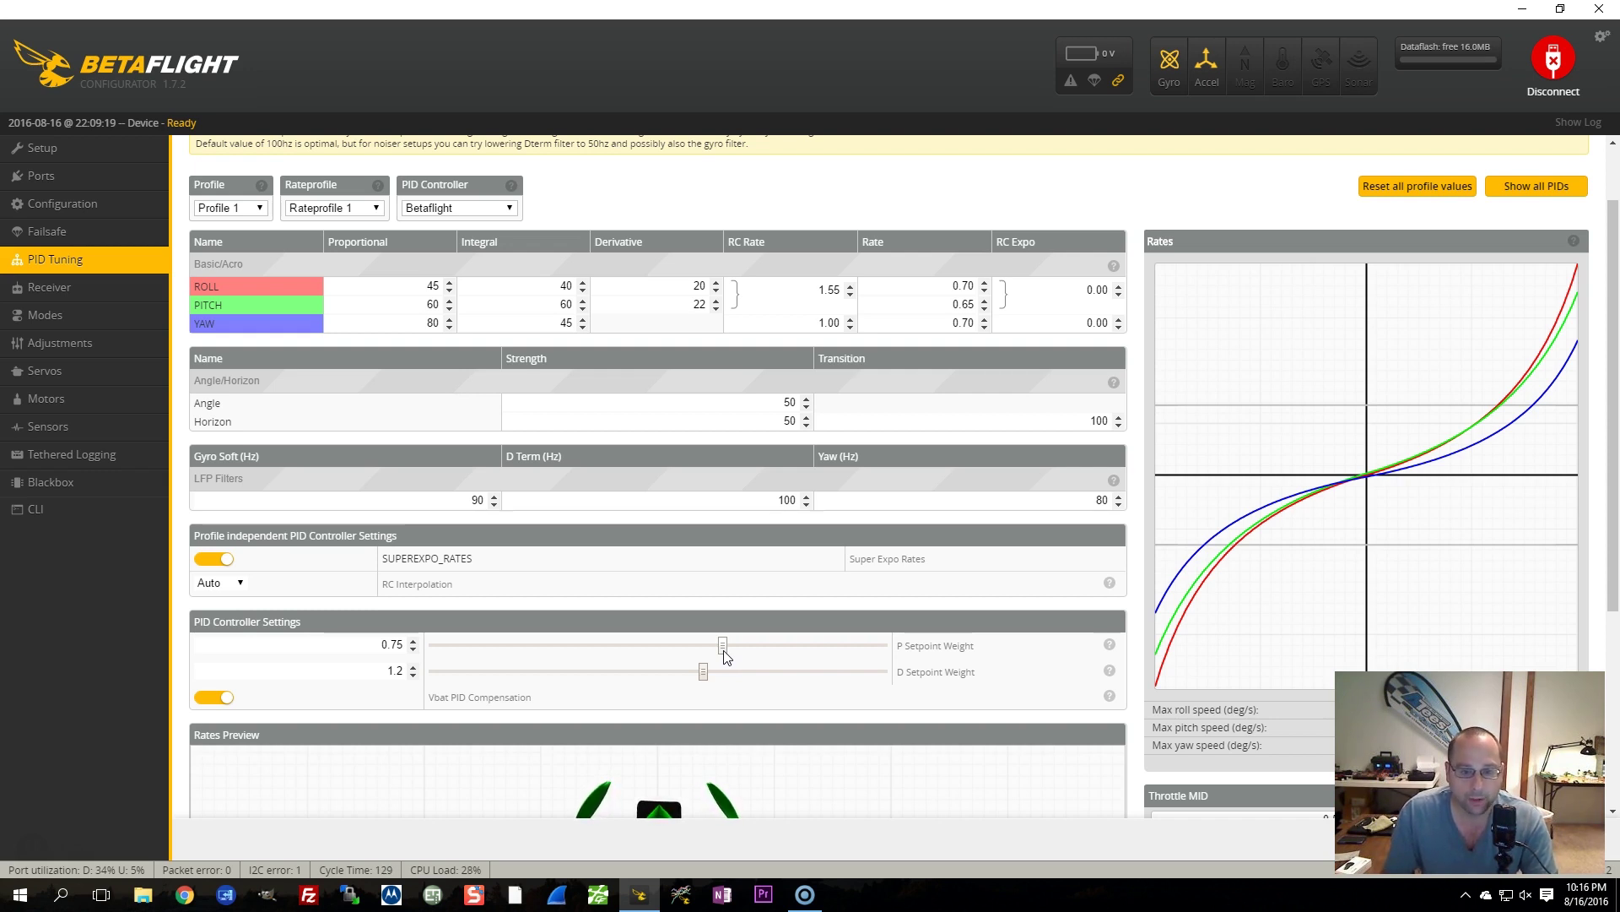
{"action": "left_click", "coordinate": [724, 651]}
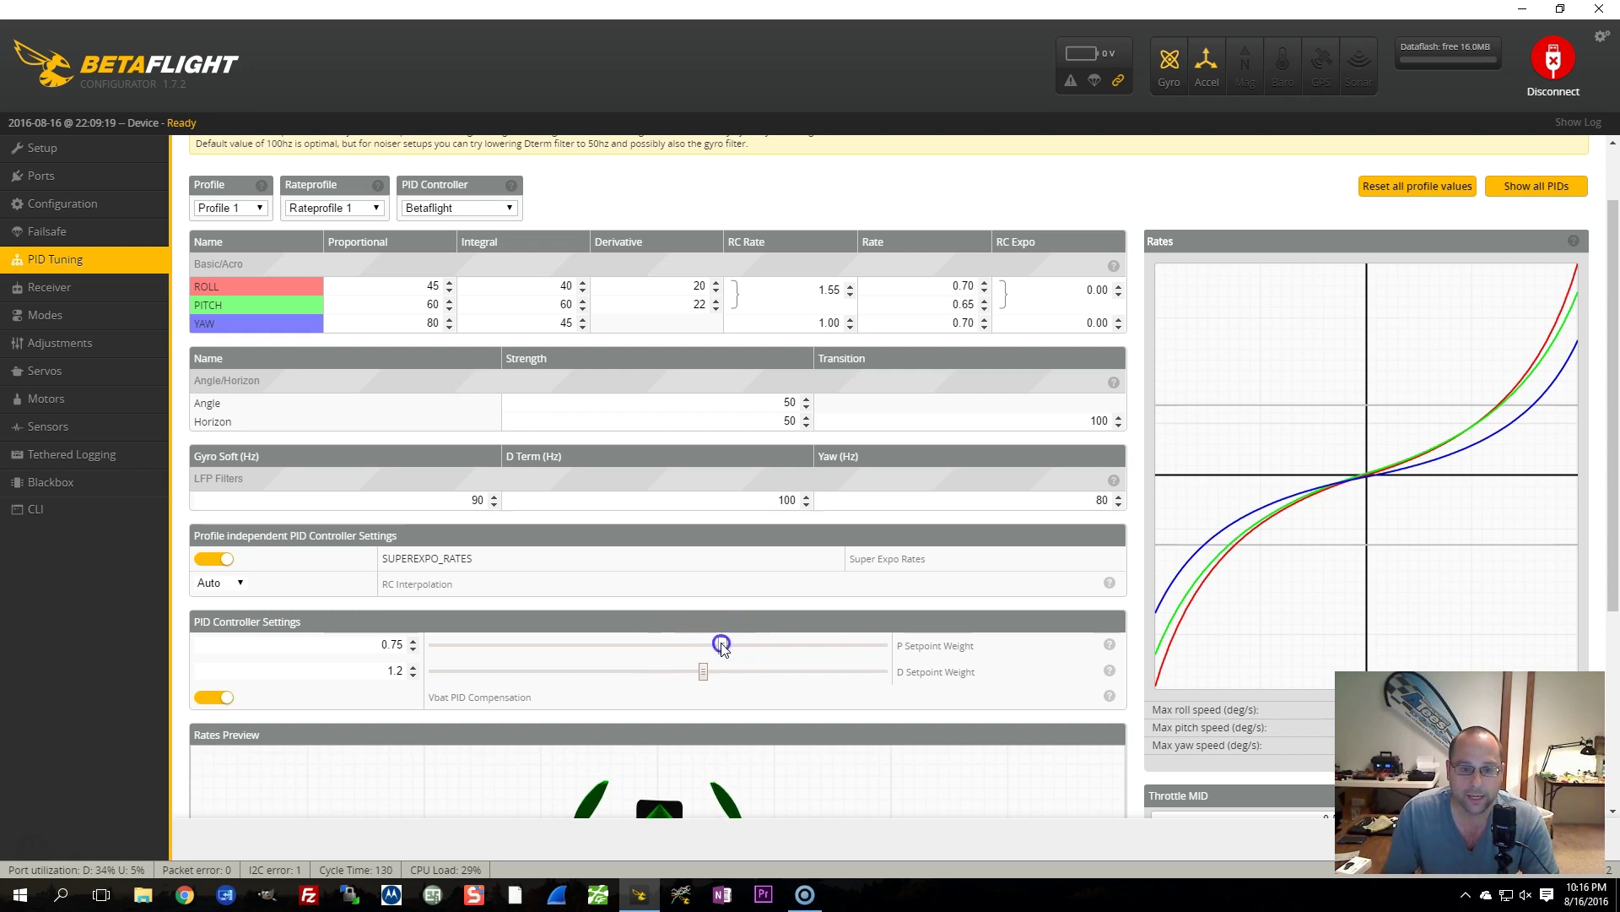
{"action": "left_click_drag", "start_coordinate": [724, 646], "coordinate": [549, 655]}
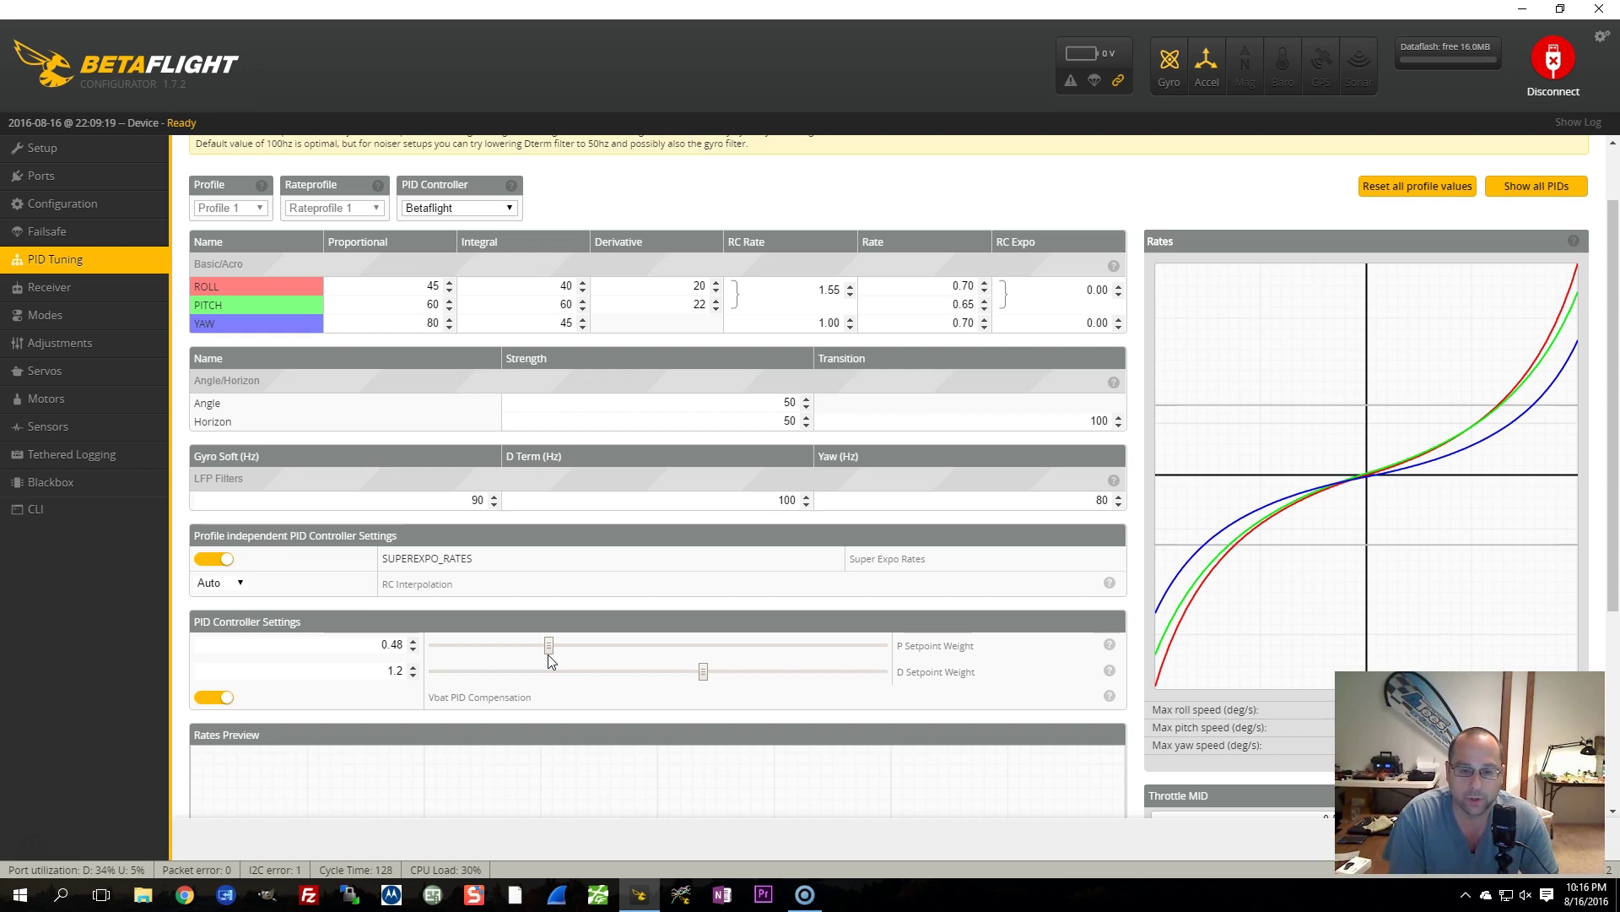
{"action": "left_click", "coordinate": [550, 645]}
{"action": "left_click_drag", "start_coordinate": [549, 648], "coordinate": [735, 657]}
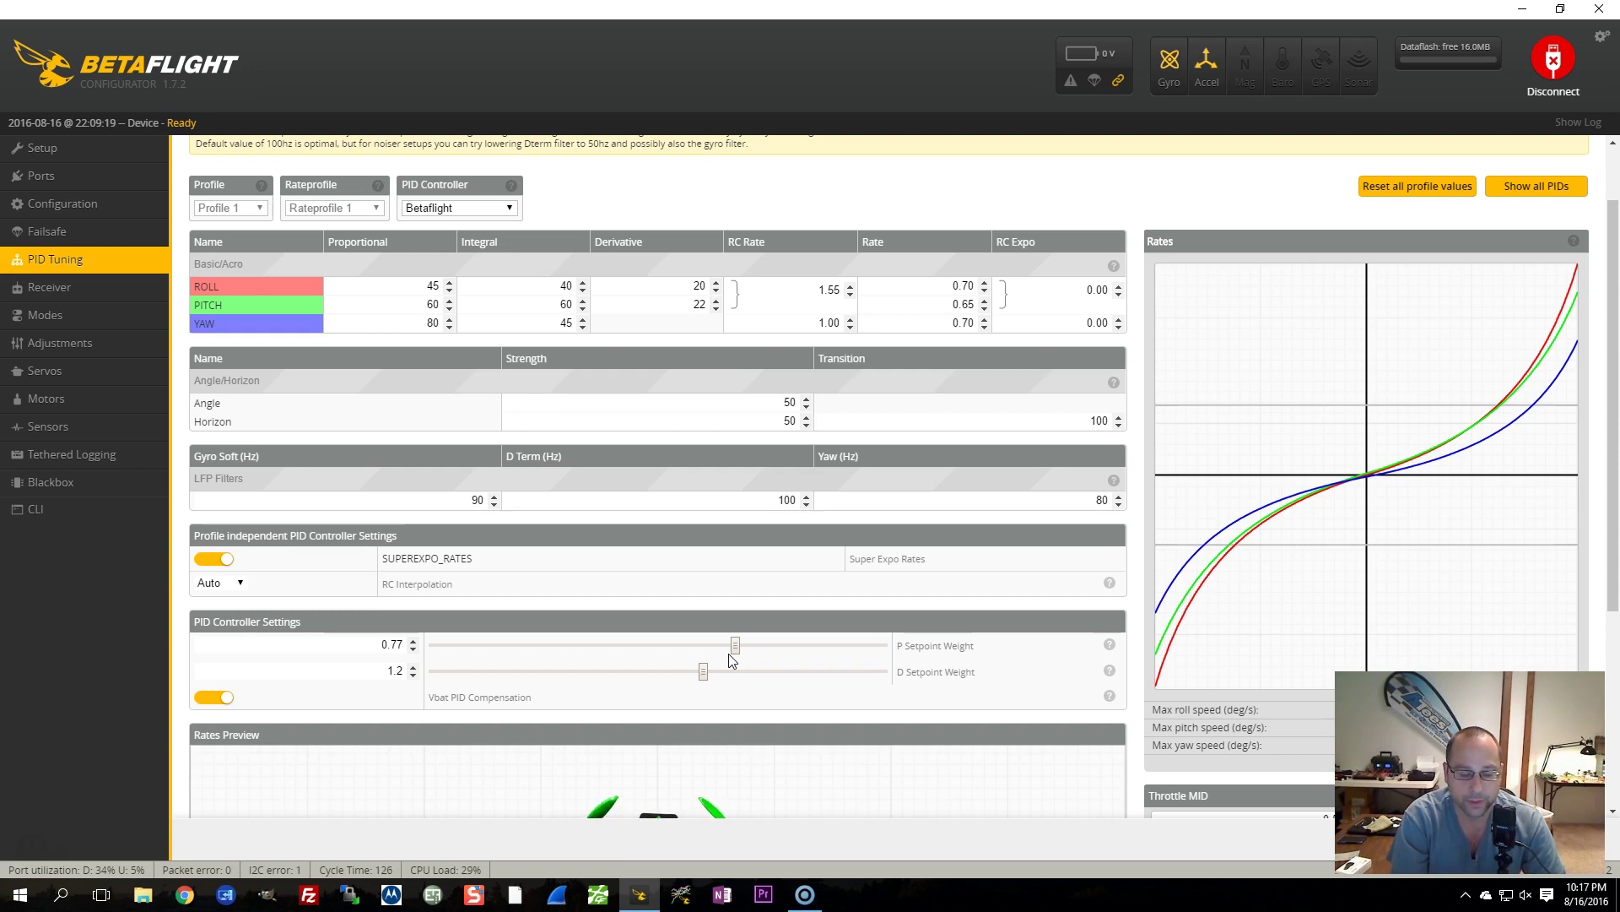
{"action": "left_click_drag", "start_coordinate": [730, 660], "coordinate": [718, 660]}
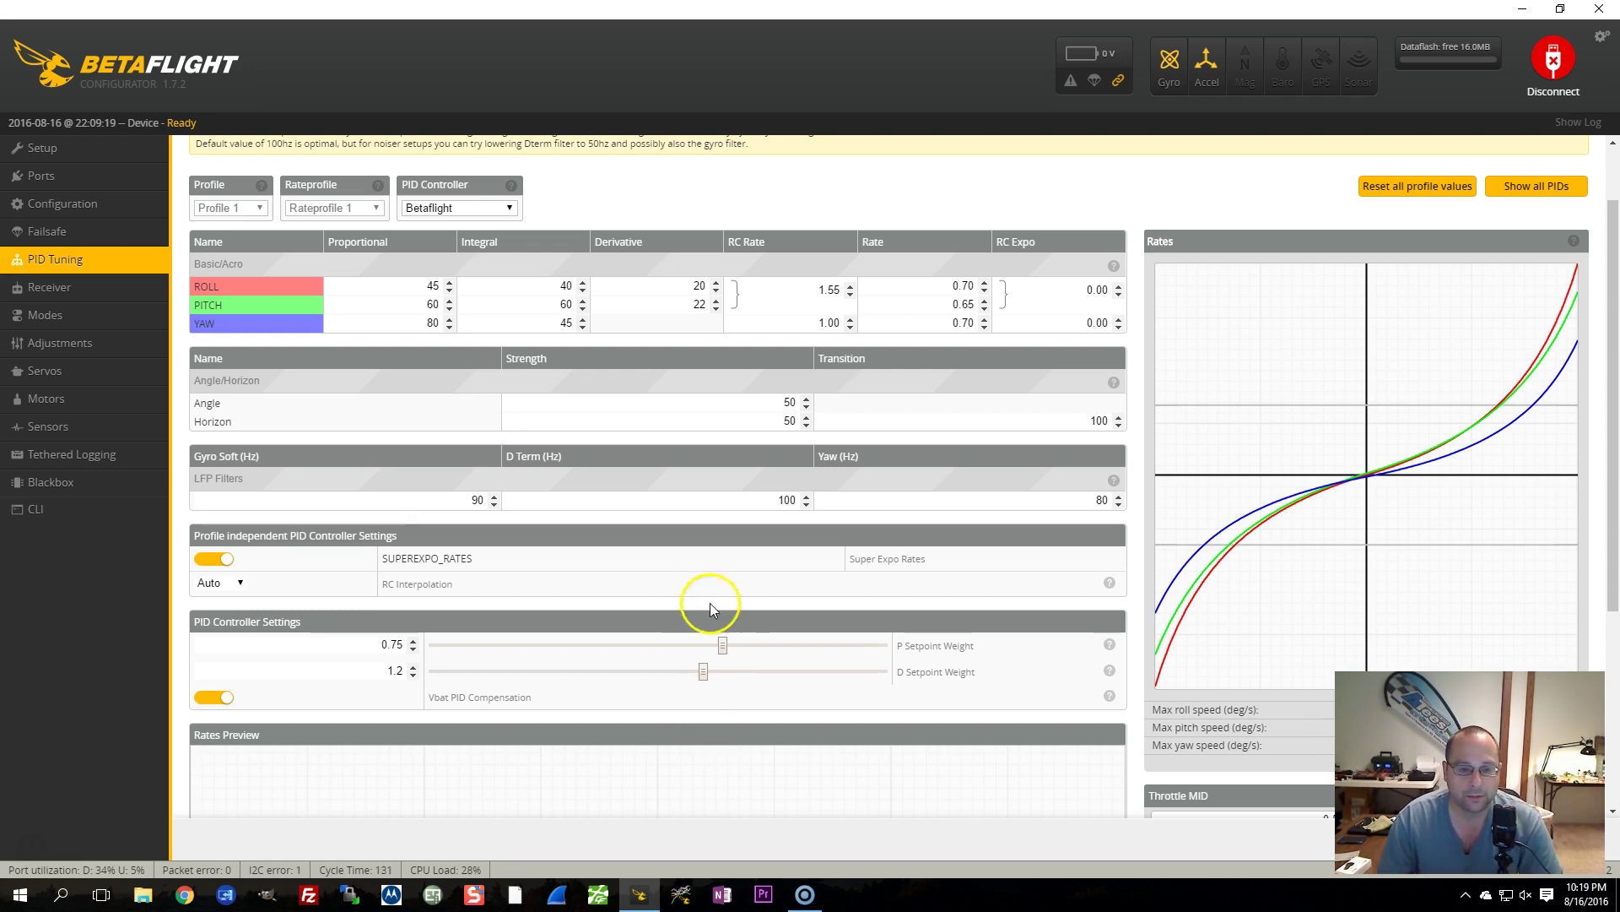
- Raise the P Setpoint Weight to its maximum of 1 and restore it to 0.75
{"action": "left_click_drag", "start_coordinate": [723, 644], "coordinate": [912, 644]}
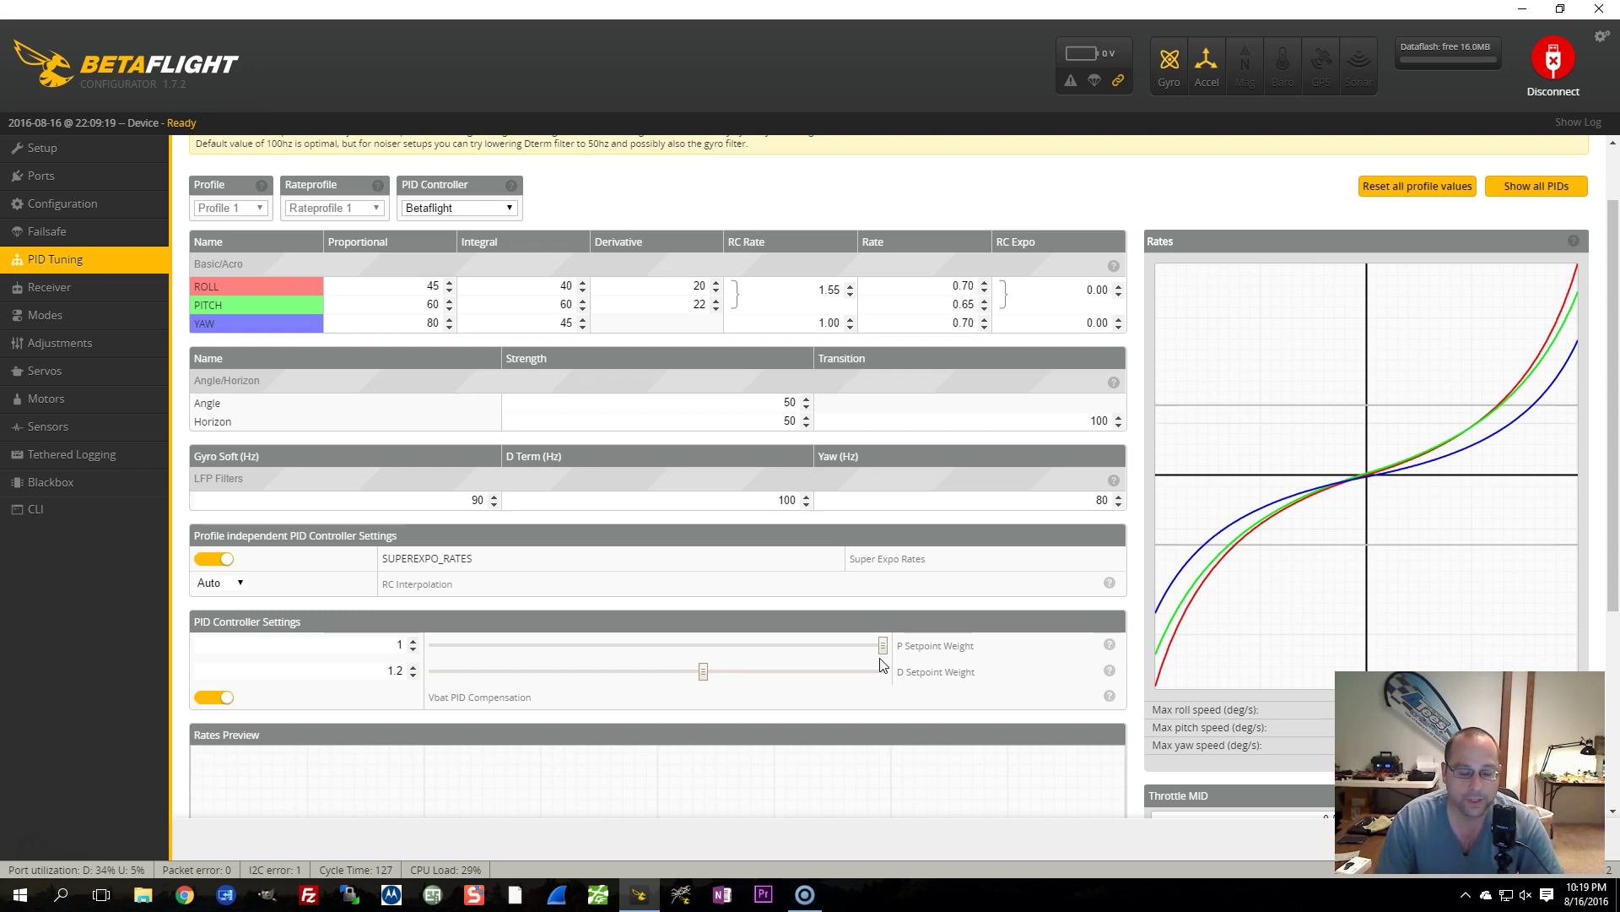
{"action": "left_click_drag", "start_coordinate": [887, 651], "coordinate": [729, 650]}
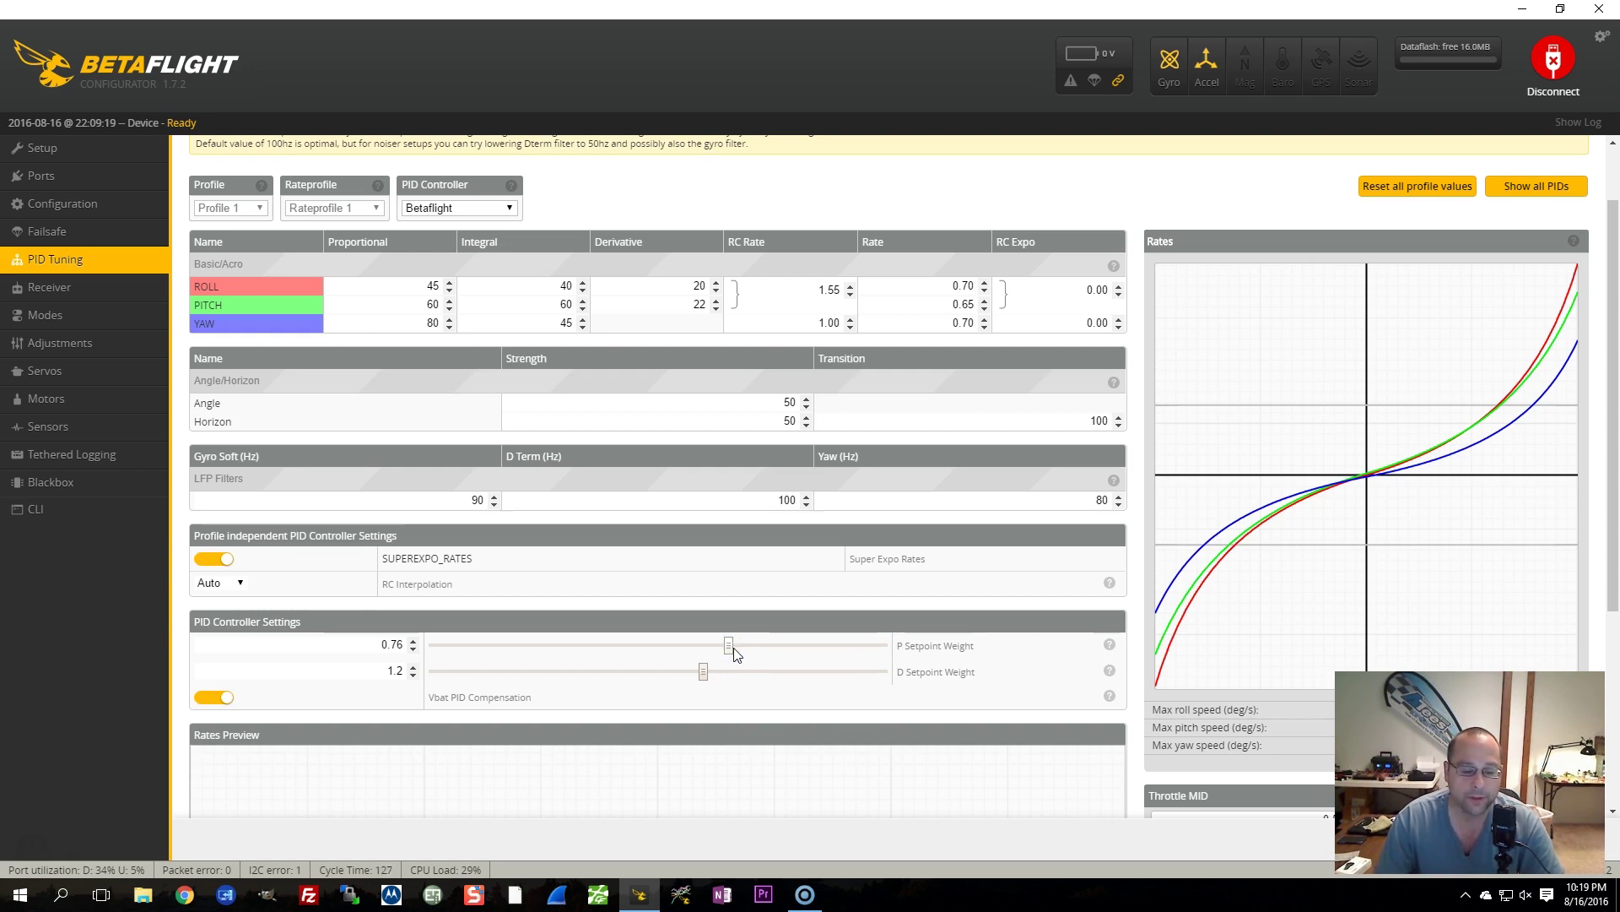
{"action": "left_click_drag", "start_coordinate": [730, 648], "coordinate": [723, 652]}
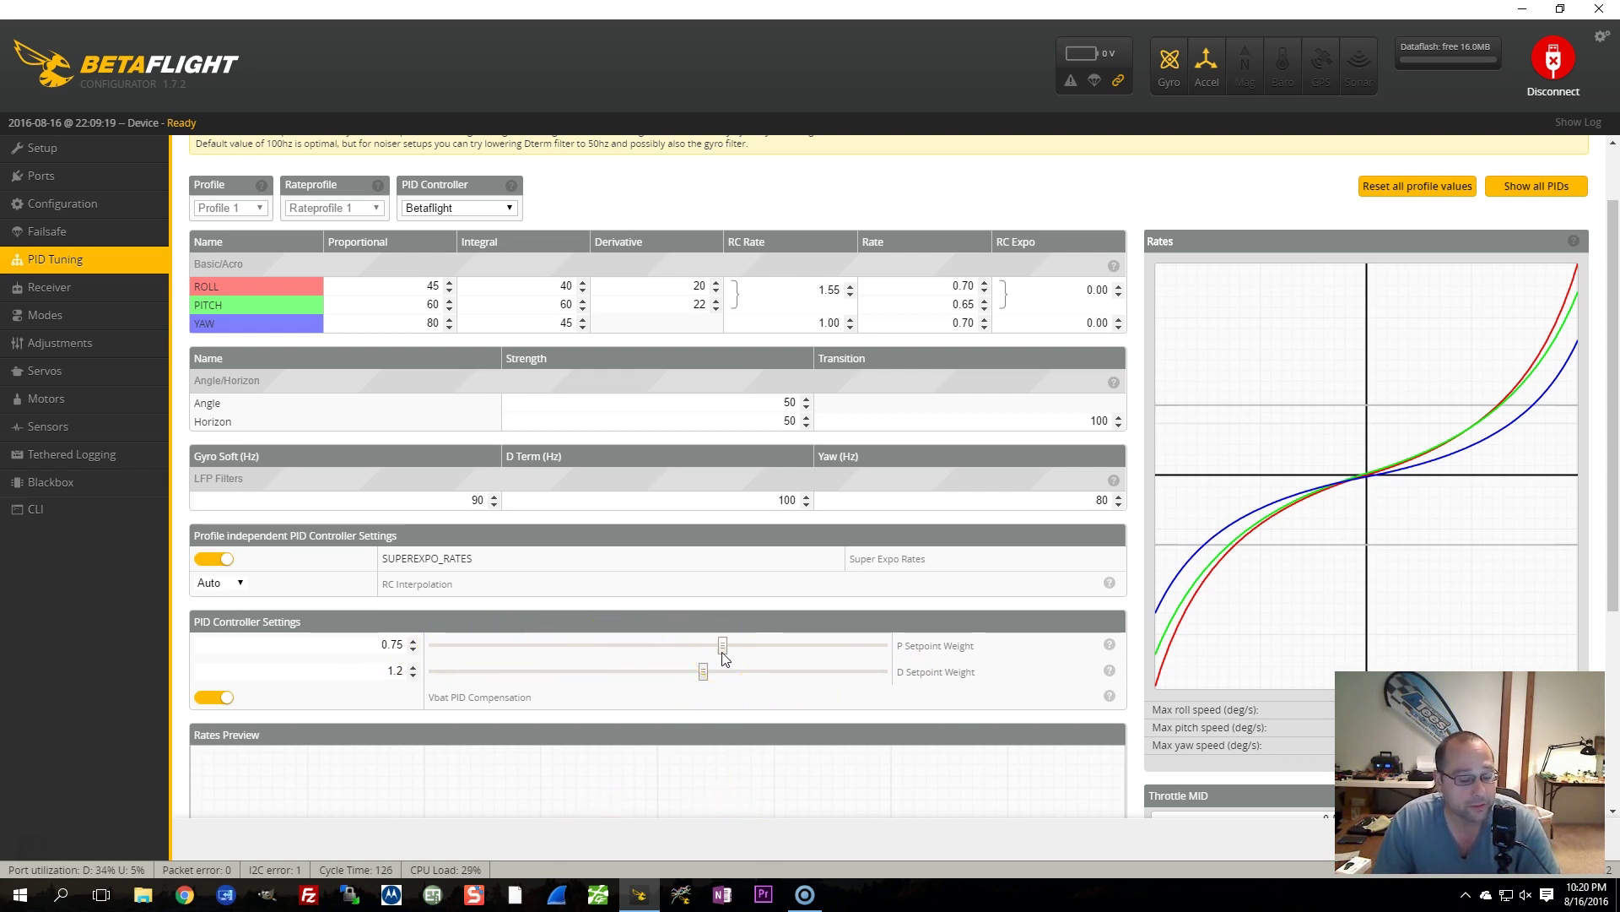
- Lower the D Setpoint Weight to 0.31 in the PID controller settings
{"action": "left_click", "coordinate": [704, 675]}
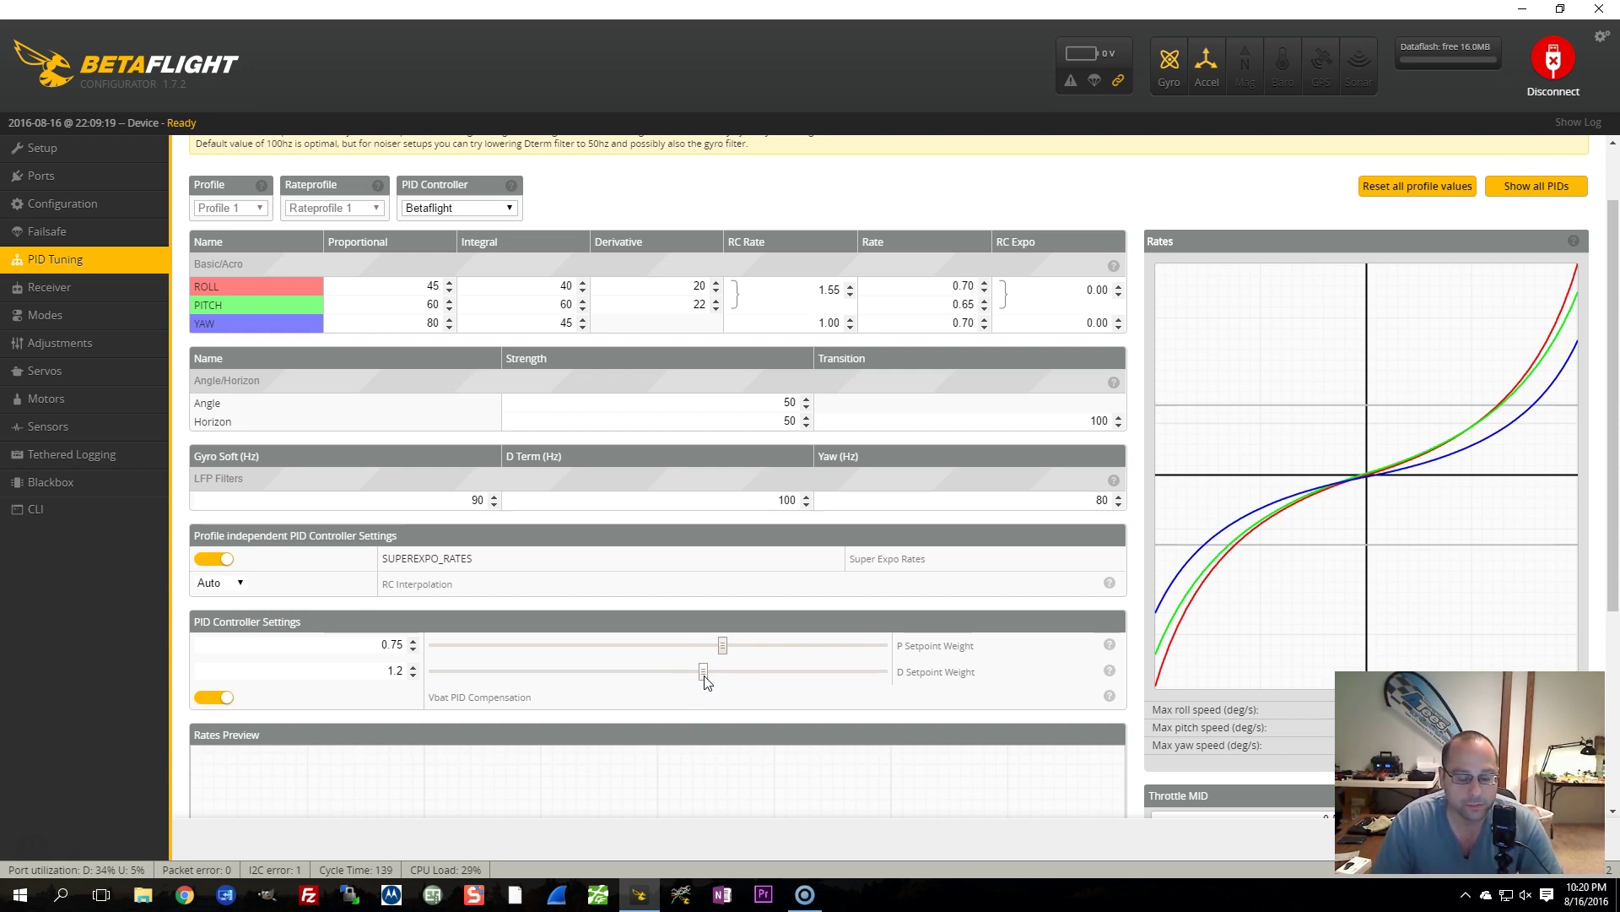
{"action": "left_click", "coordinate": [693, 672]}
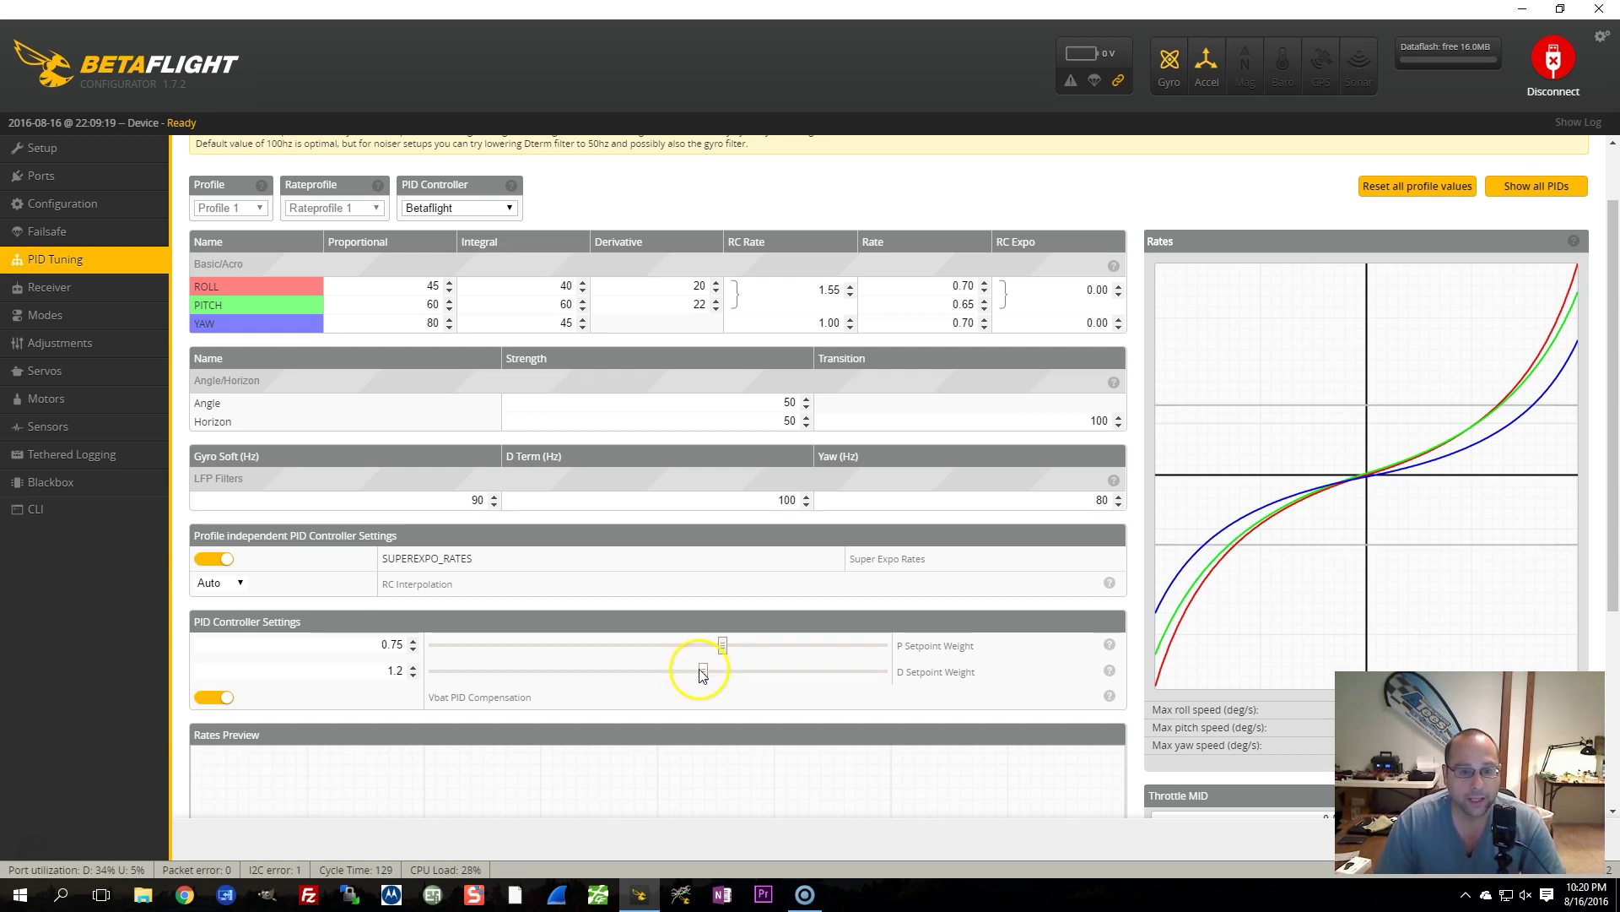
{"action": "left_click_drag", "start_coordinate": [694, 673], "coordinate": [506, 682]}
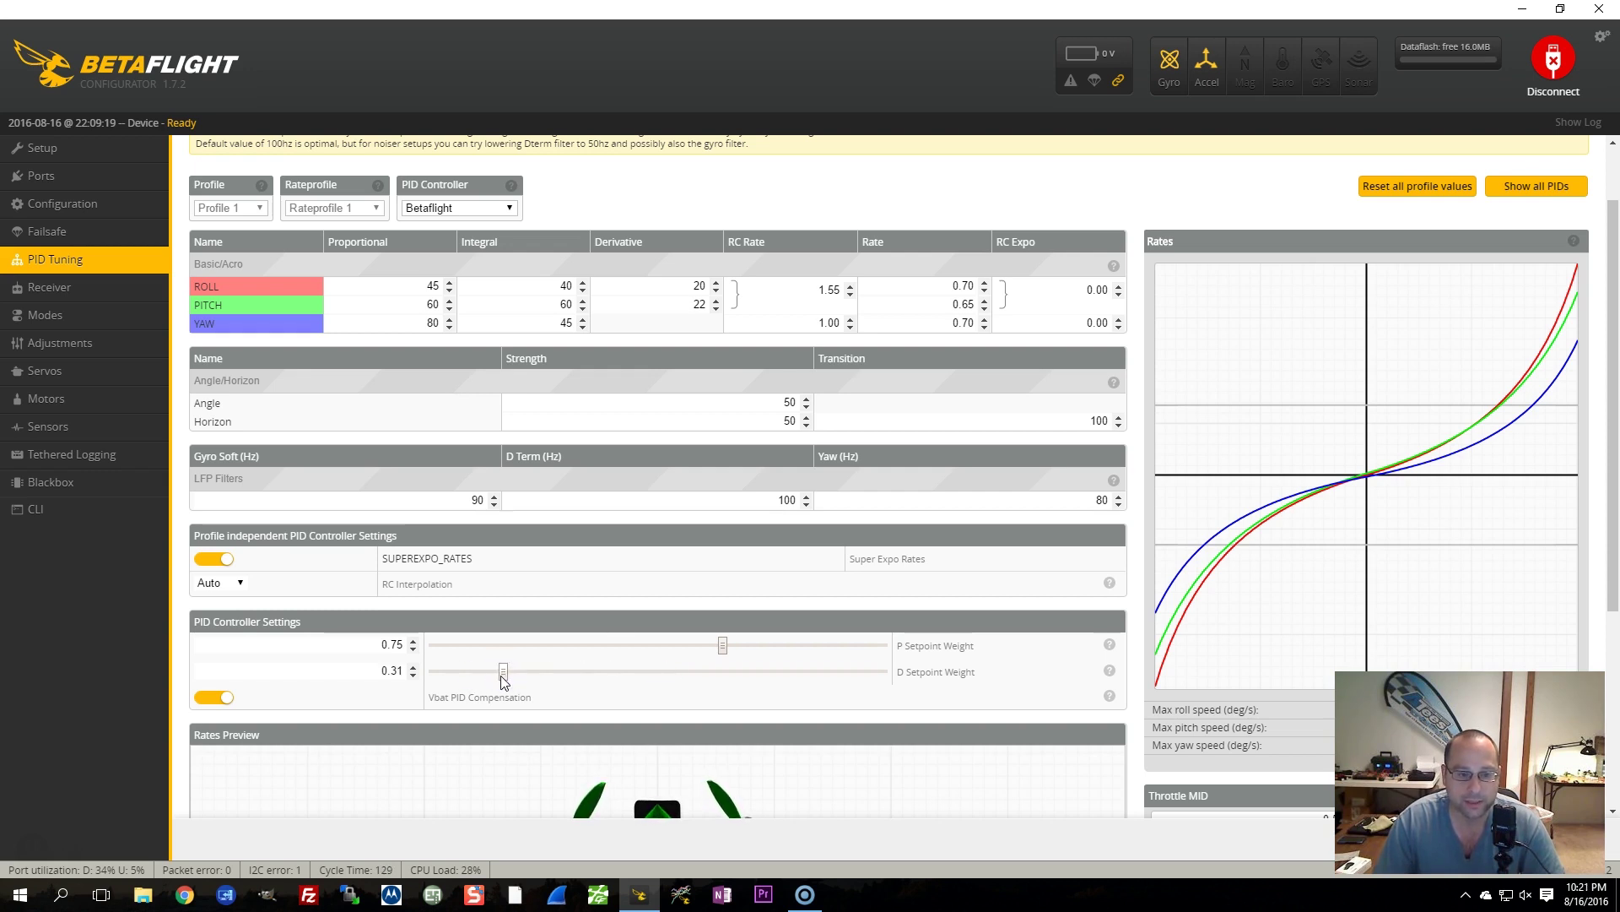
{"action": "left_click", "coordinate": [397, 679]}
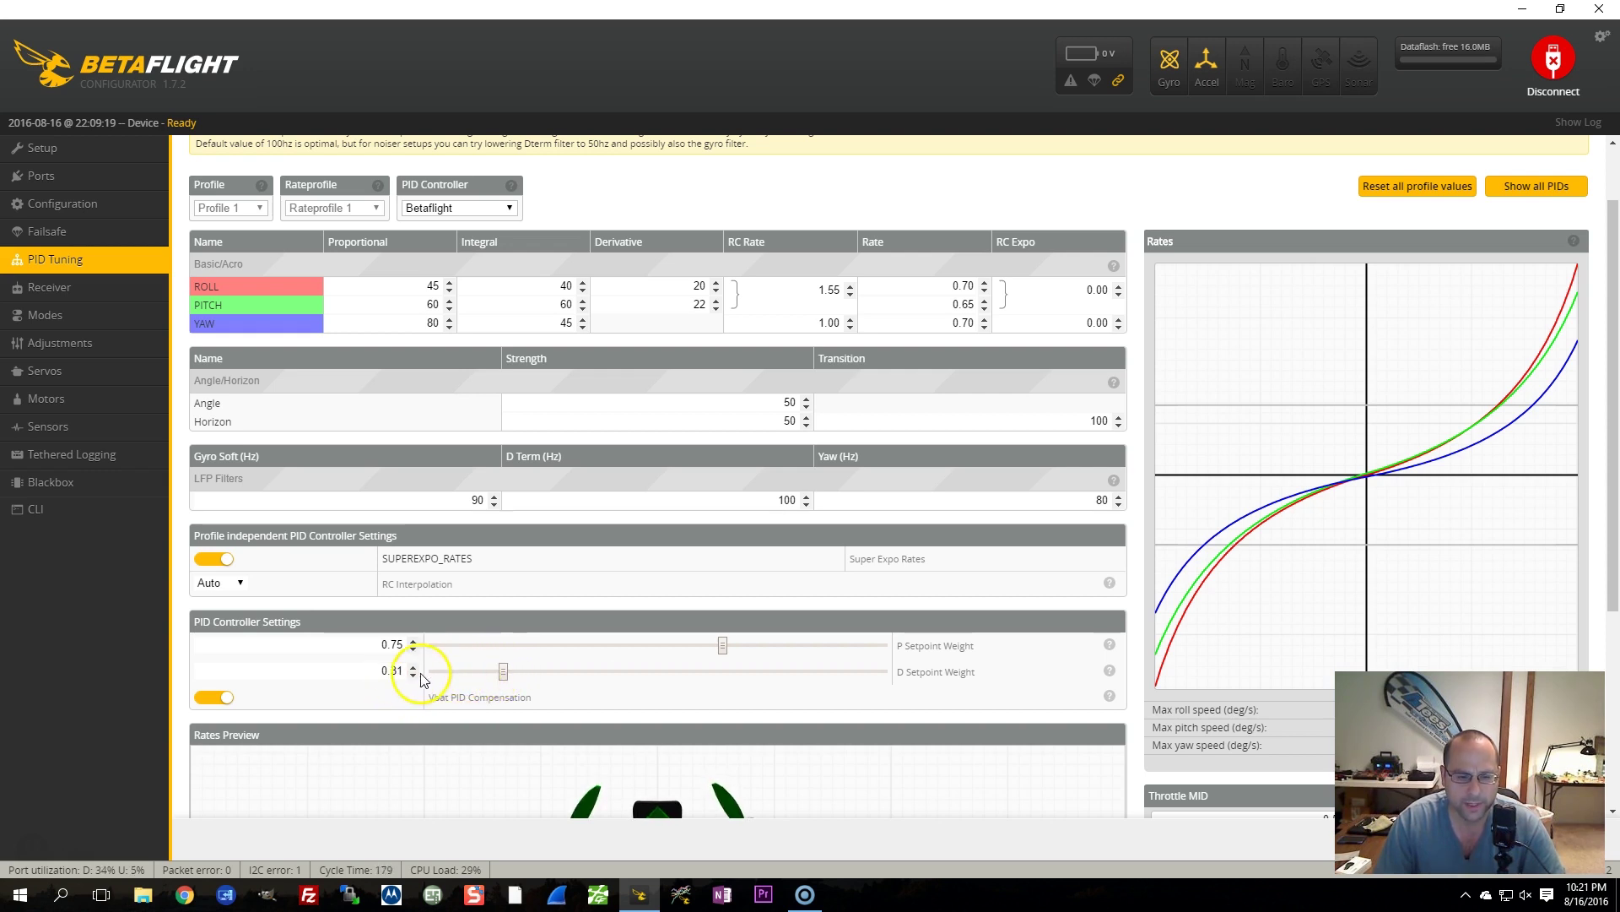
- Raise the D Setpoint Weight to its maximum of 2 and bring it back down through 0.4 to 0.67
{"action": "left_click", "coordinate": [501, 675]}
{"action": "left_click_drag", "start_coordinate": [504, 680], "coordinate": [895, 673]}
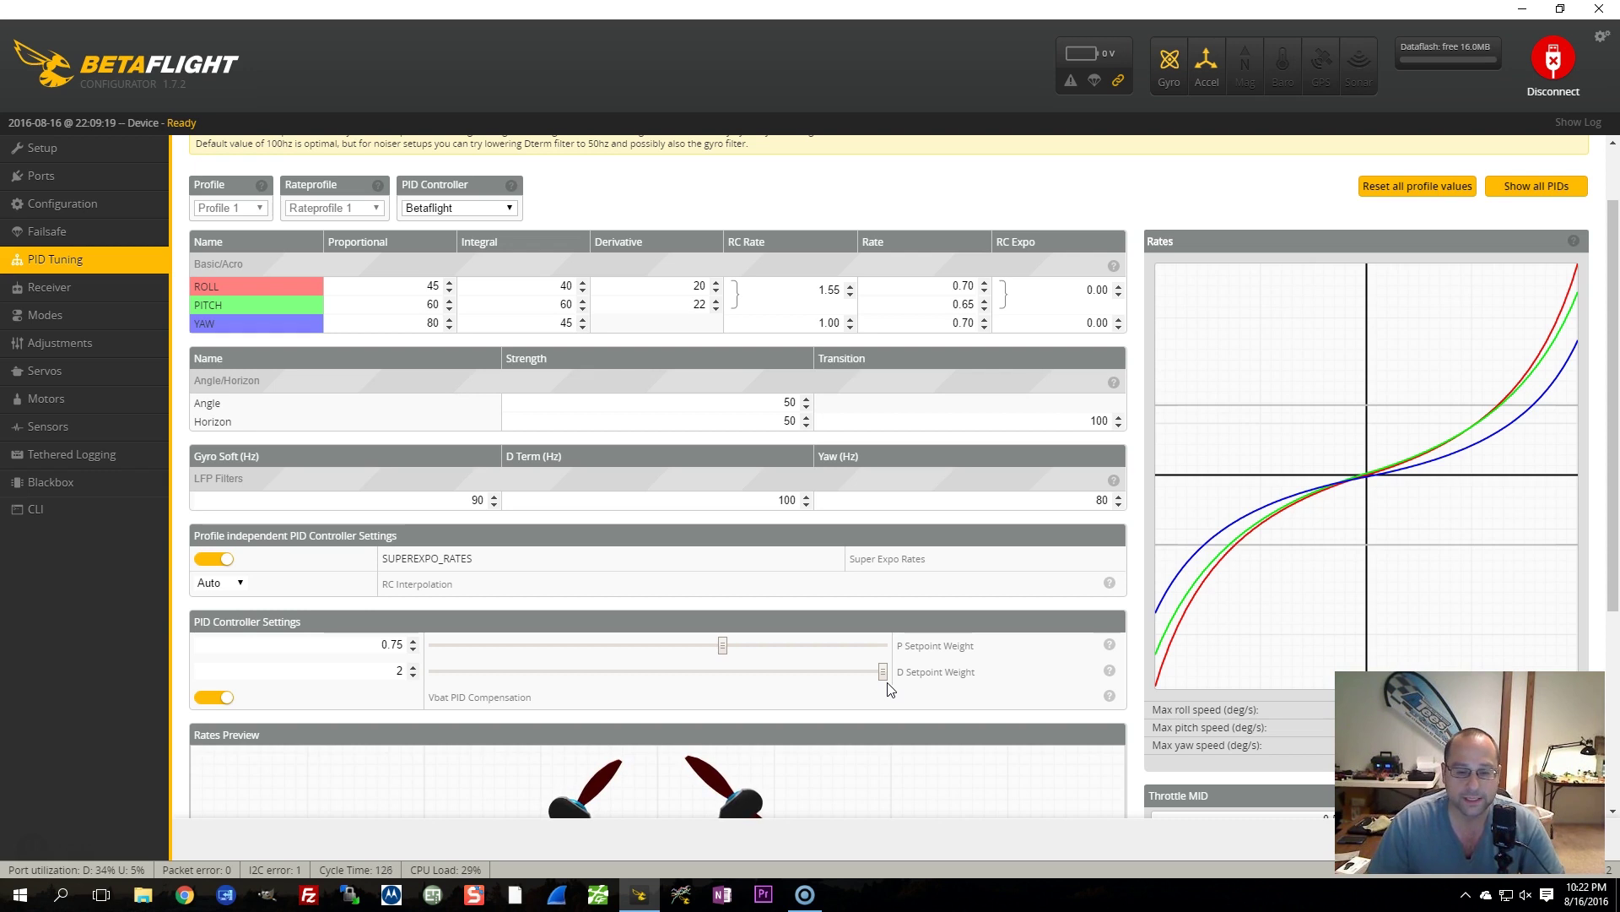
{"action": "left_click_drag", "start_coordinate": [883, 672], "coordinate": [524, 673]}
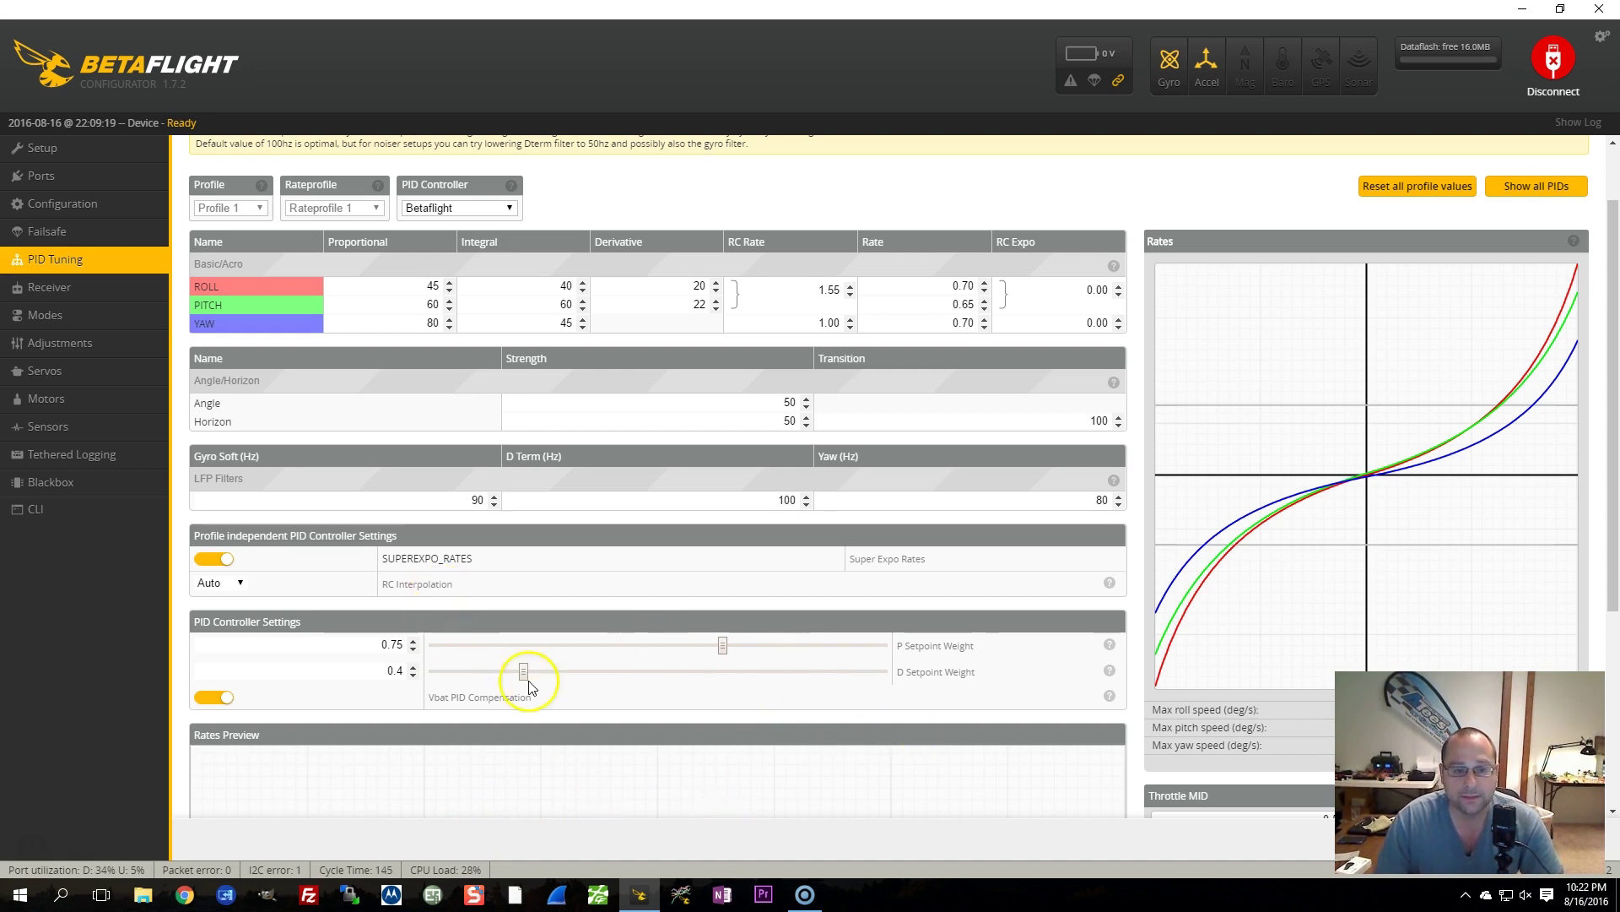
{"action": "left_click_drag", "start_coordinate": [525, 675], "coordinate": [583, 675]}
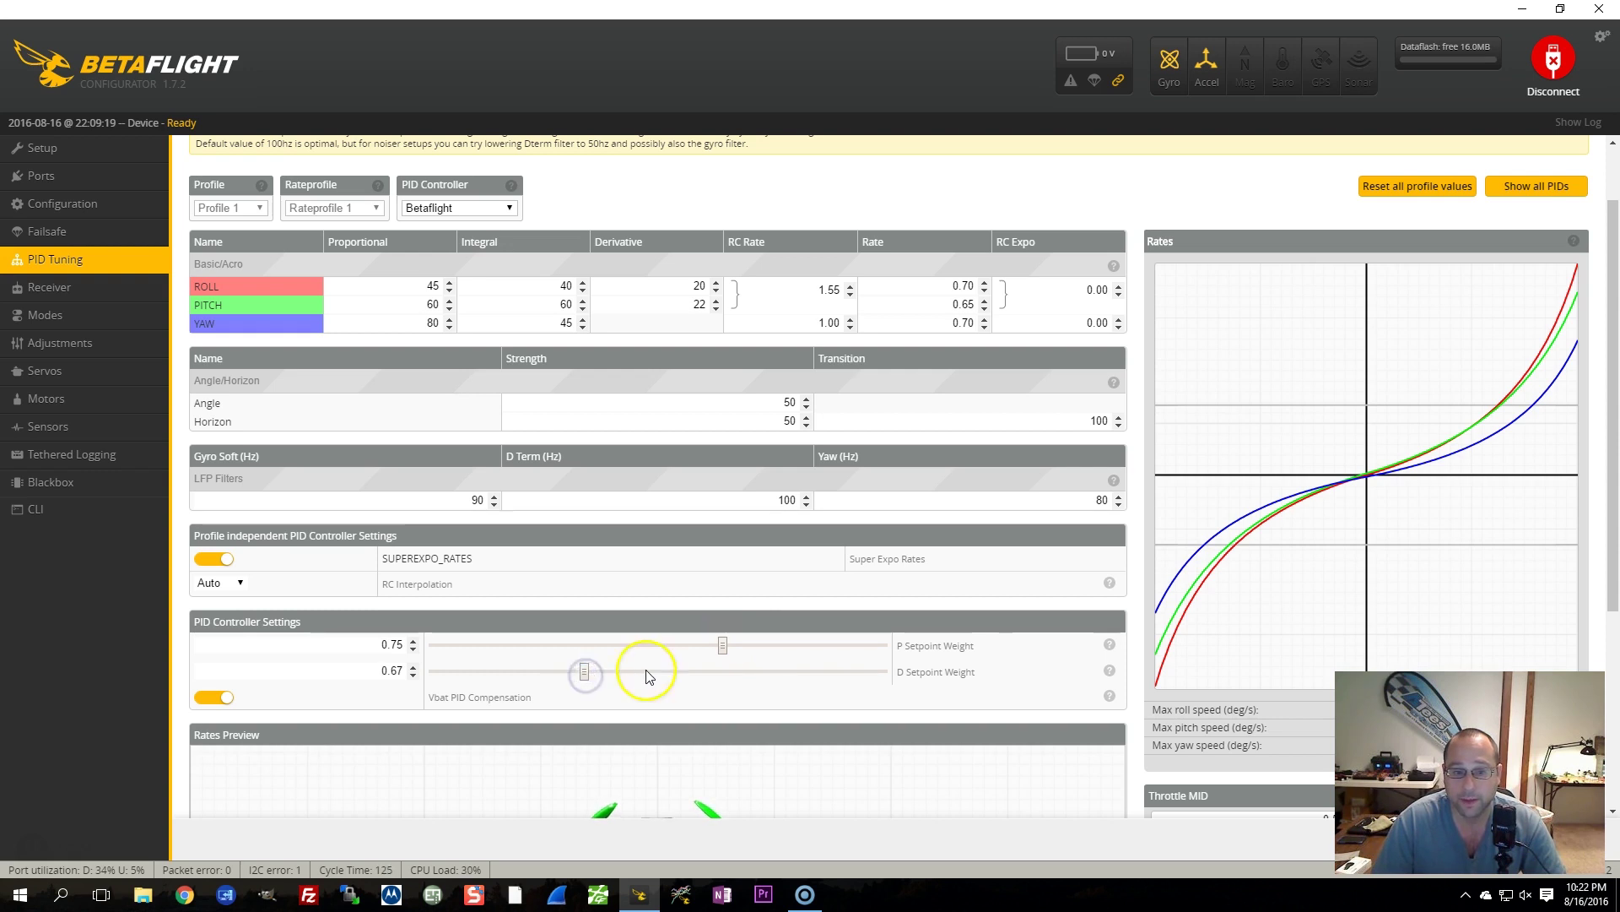
{"action": "left_click", "coordinate": [722, 646]}
{"action": "mouse_move", "coordinate": [722, 646]}
{"action": "left_mouse_down"}
{"action": "mouse_move", "coordinate": [608, 646]}
{"action": "mouse_move", "coordinate": [748, 647]}
{"action": "mouse_move", "coordinate": [724, 647]}
{"action": "left_mouse_up"}
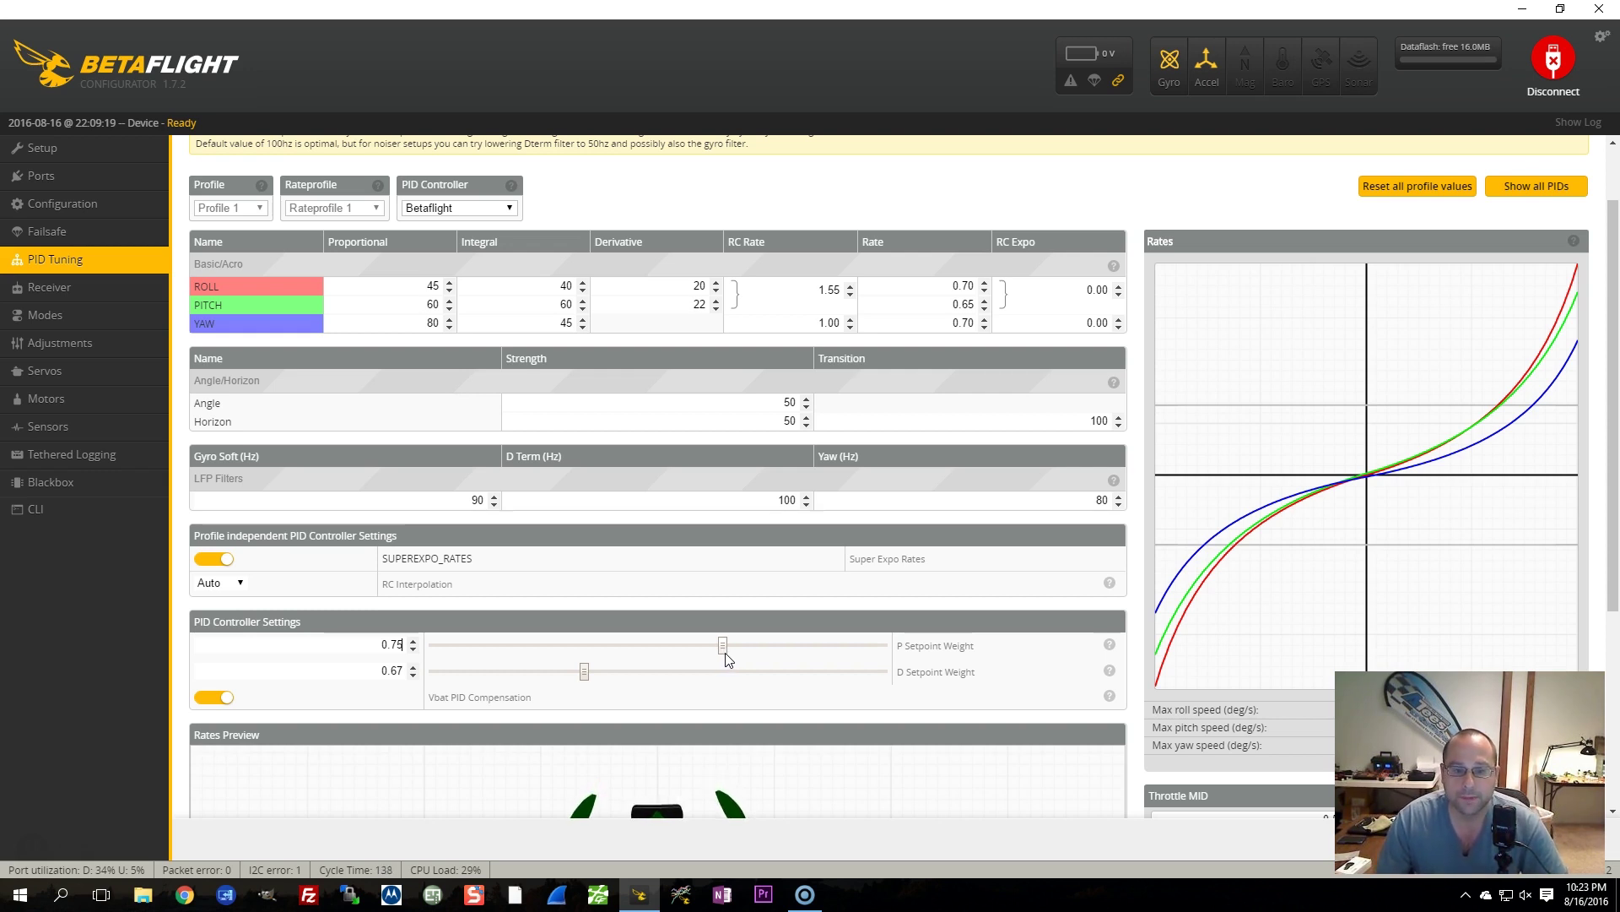
{"action": "left_click", "coordinate": [723, 644]}
{"action": "left_click", "coordinate": [652, 554]}
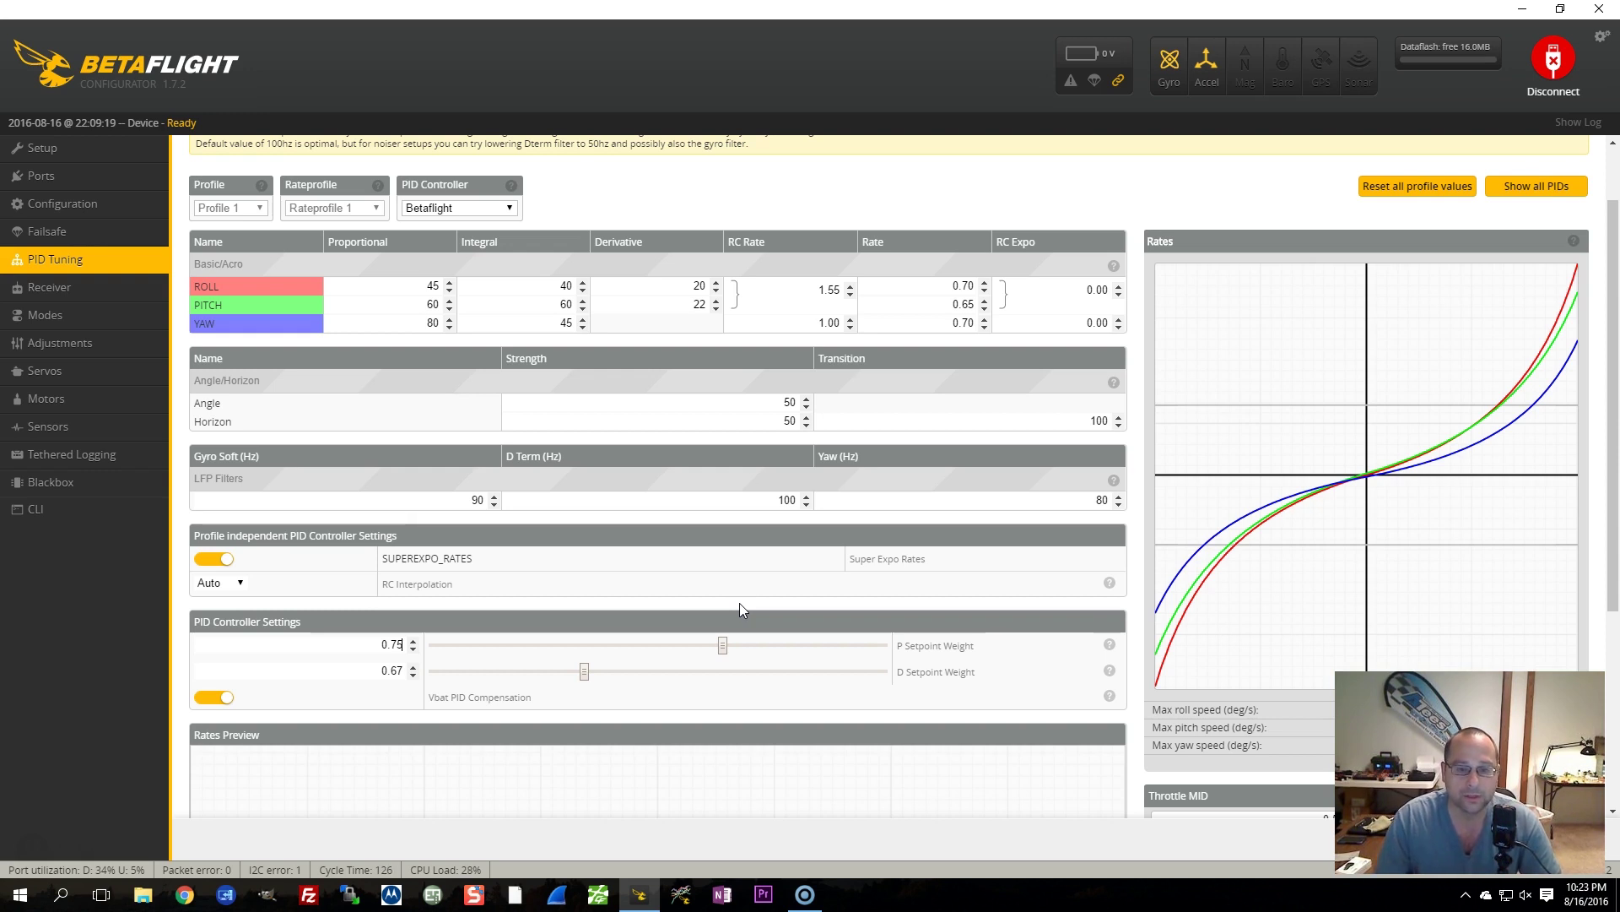
{"action": "left_click", "coordinate": [721, 644]}
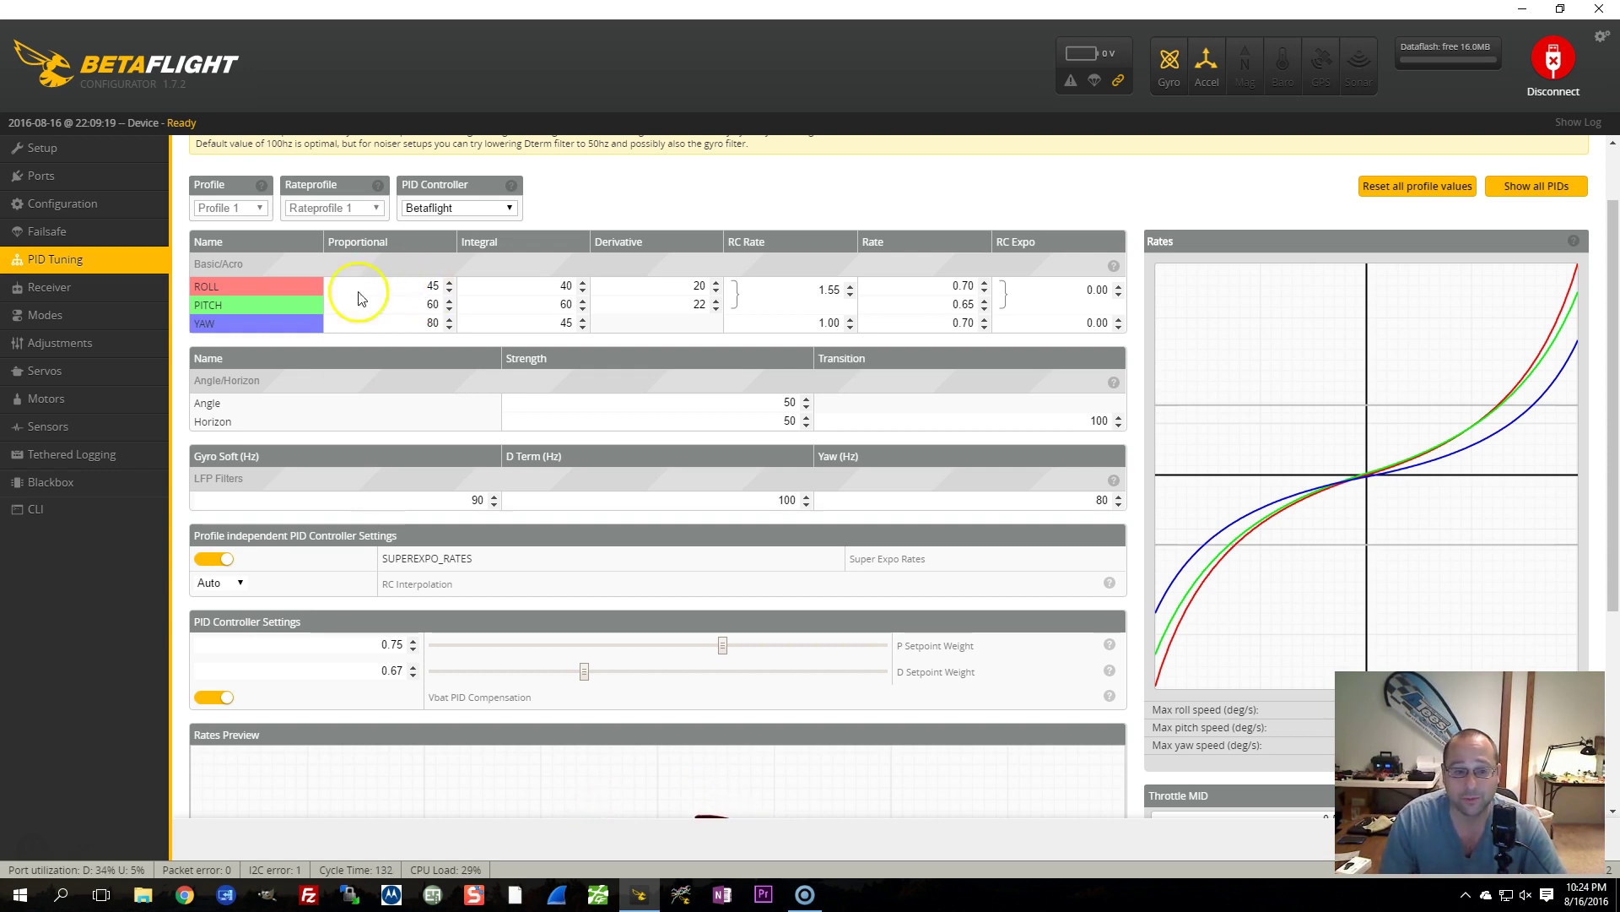
- Raise the D Setpoint Weight in stages through 1.27 and 1.82 to its maximum of 2
{"action": "left_click", "coordinate": [584, 676]}
{"action": "left_click_drag", "start_coordinate": [584, 676], "coordinate": [722, 669]}
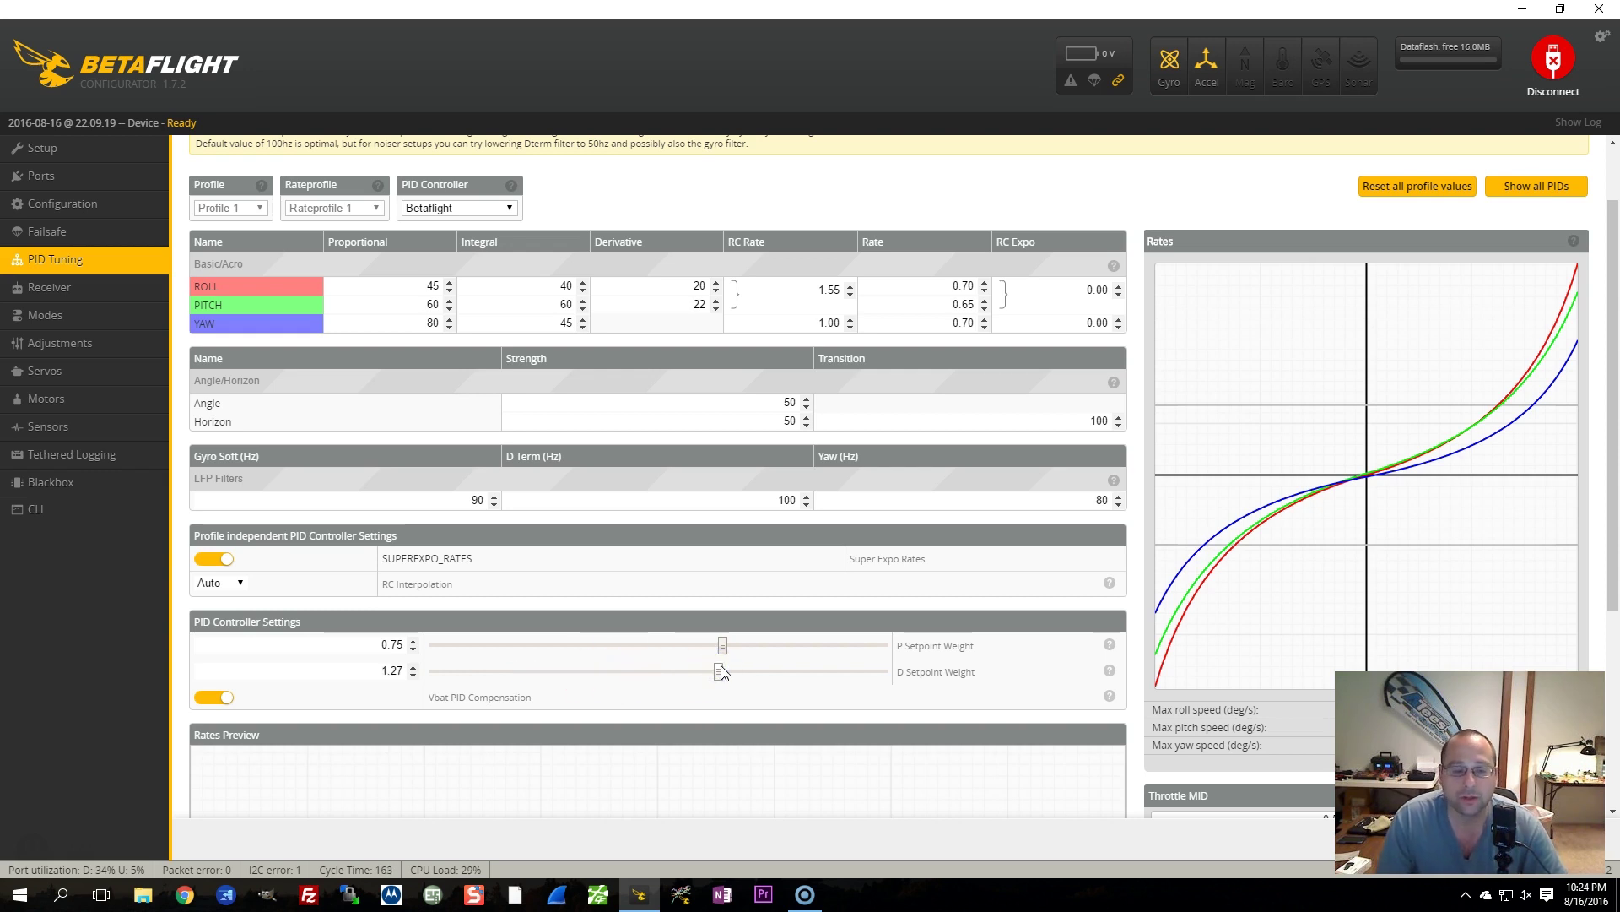
{"action": "left_click", "coordinate": [685, 696]}
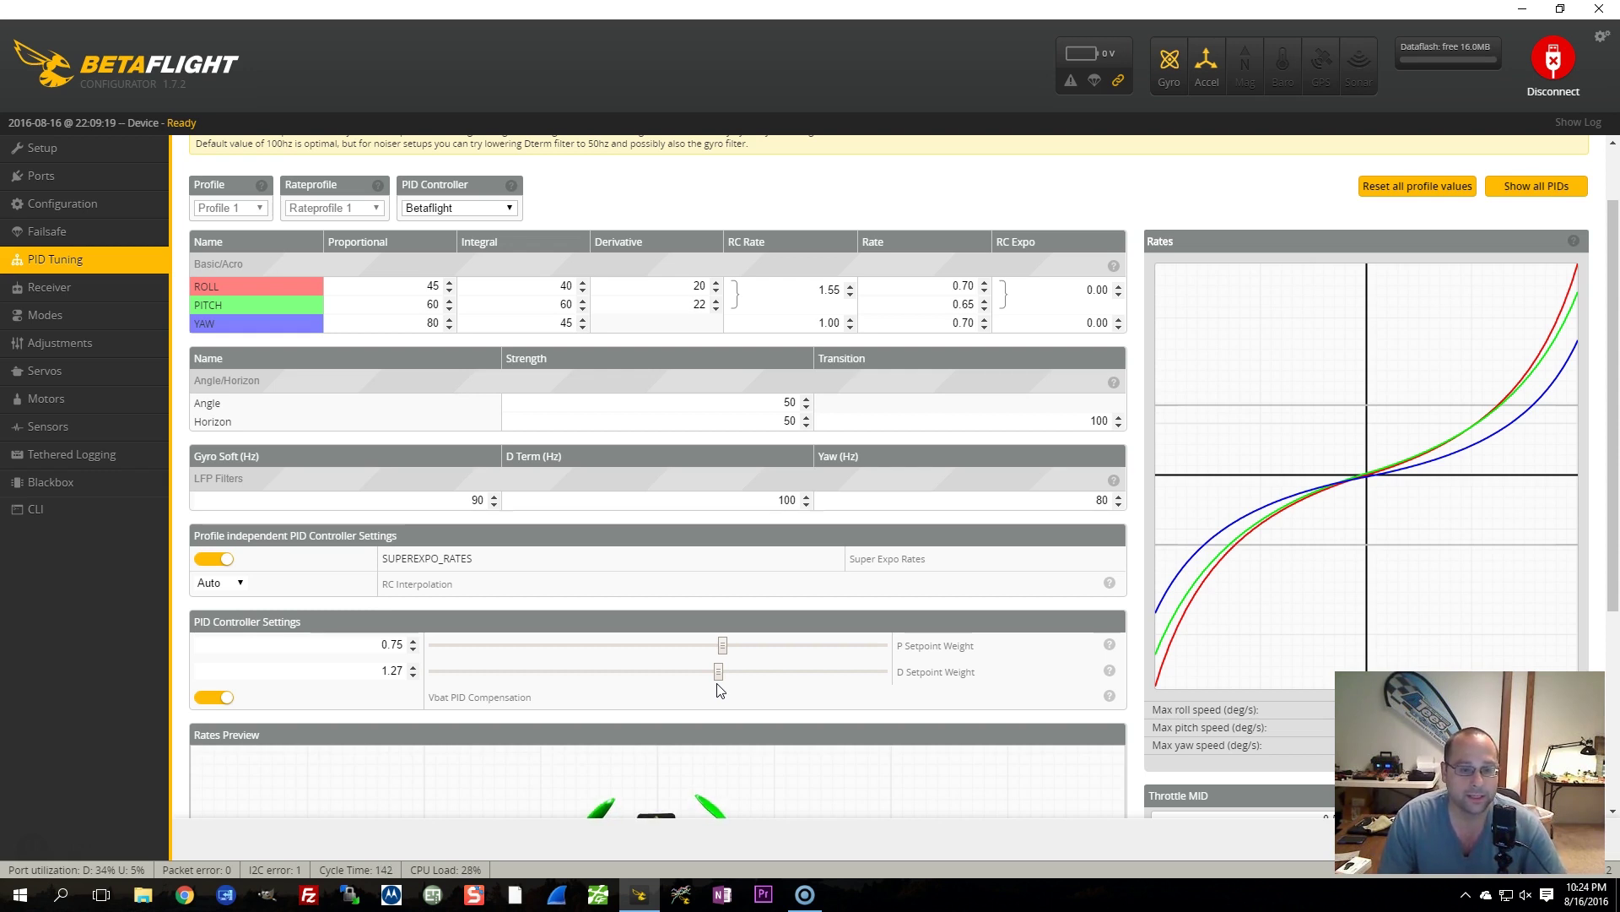
{"action": "left_click_drag", "start_coordinate": [719, 671], "coordinate": [843, 673]}
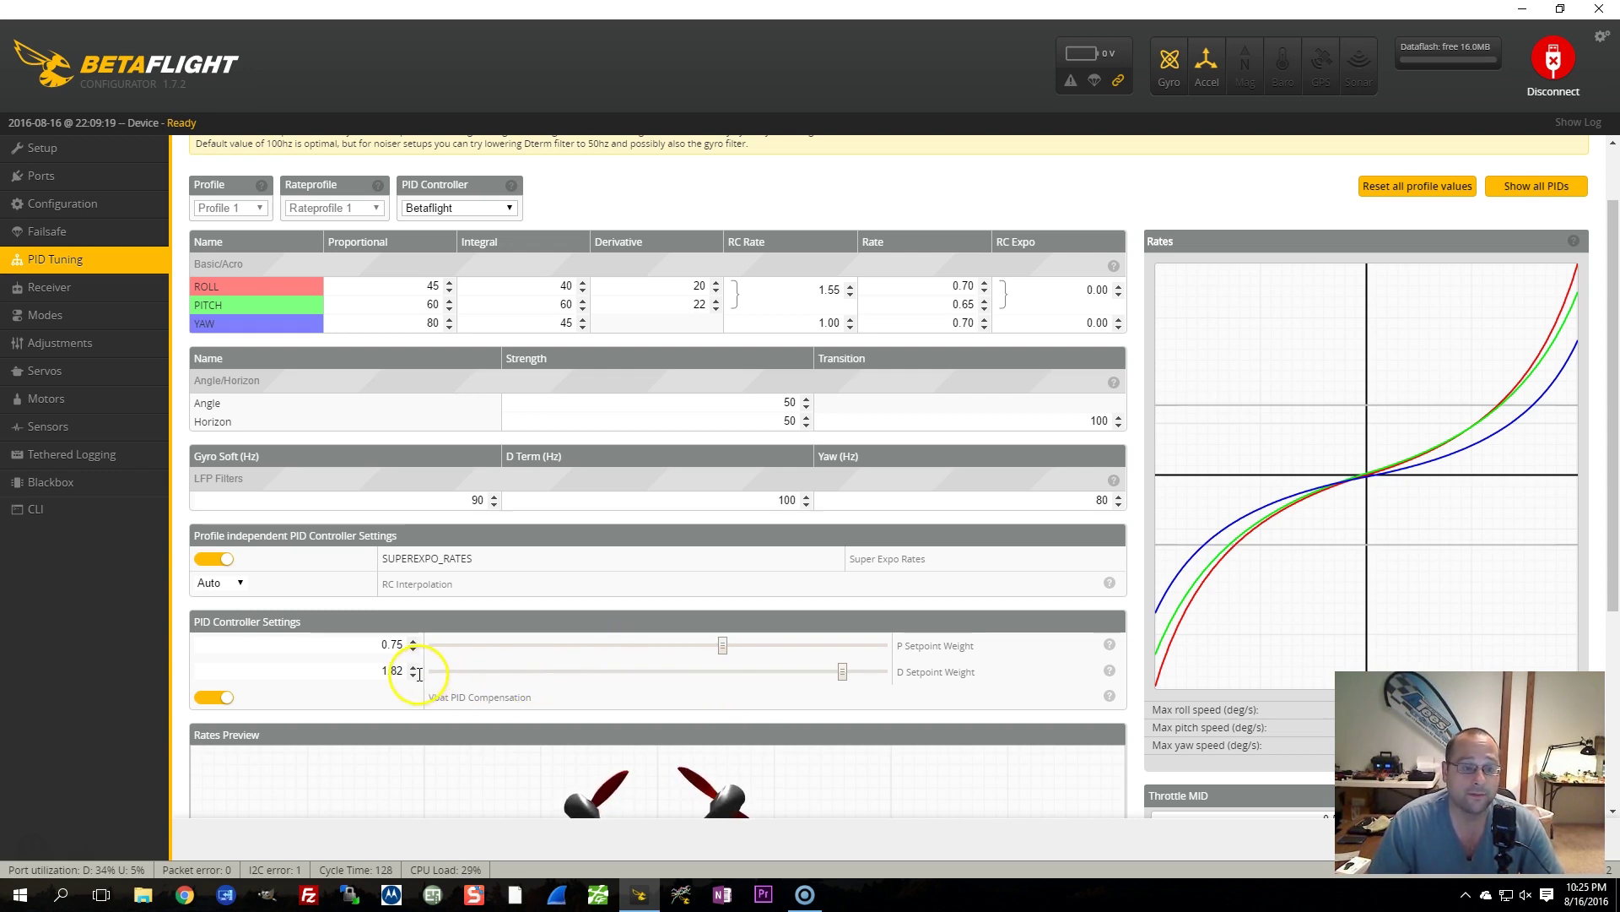
{"action": "left_click_drag", "start_coordinate": [840, 672], "coordinate": [969, 679]}
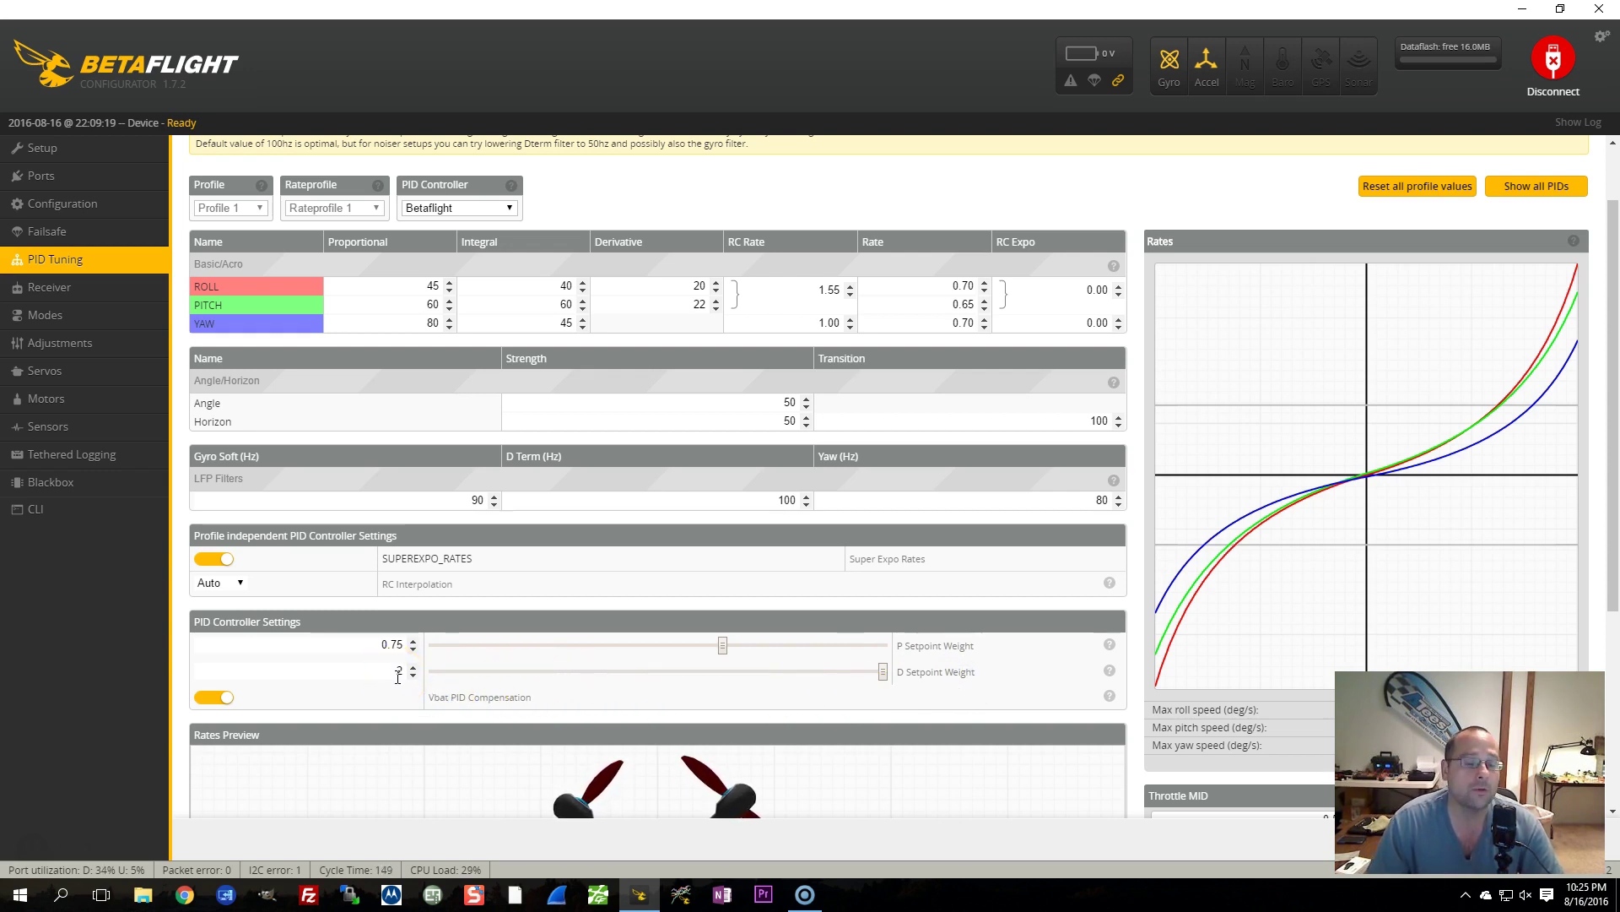
{"action": "left_click", "coordinate": [422, 576]}
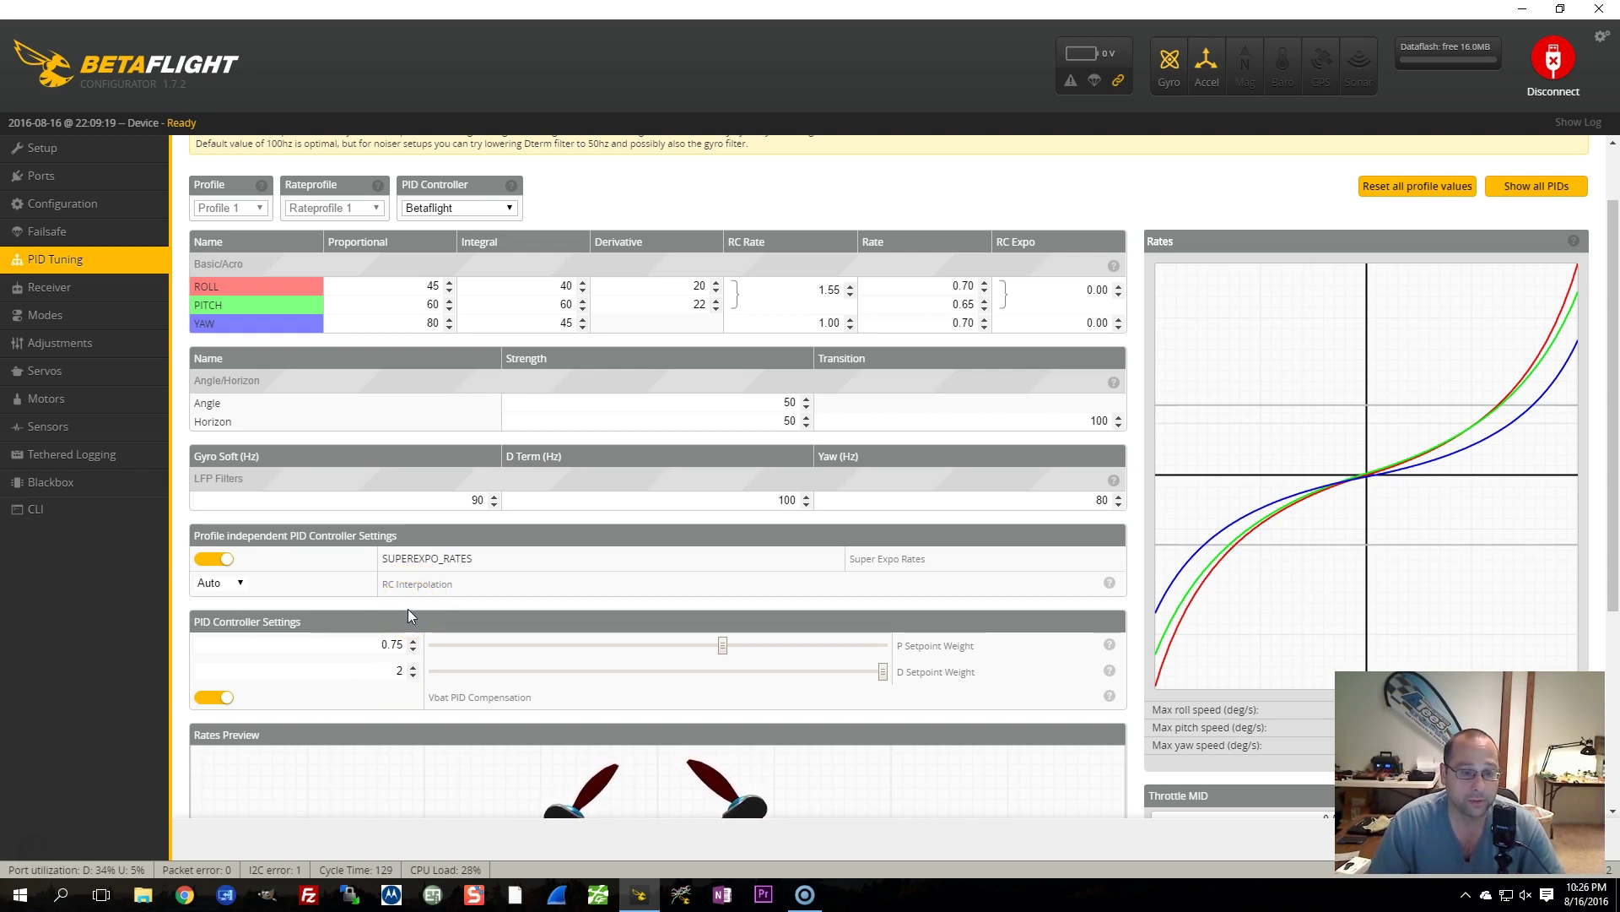
{"action": "left_click", "coordinate": [388, 598]}
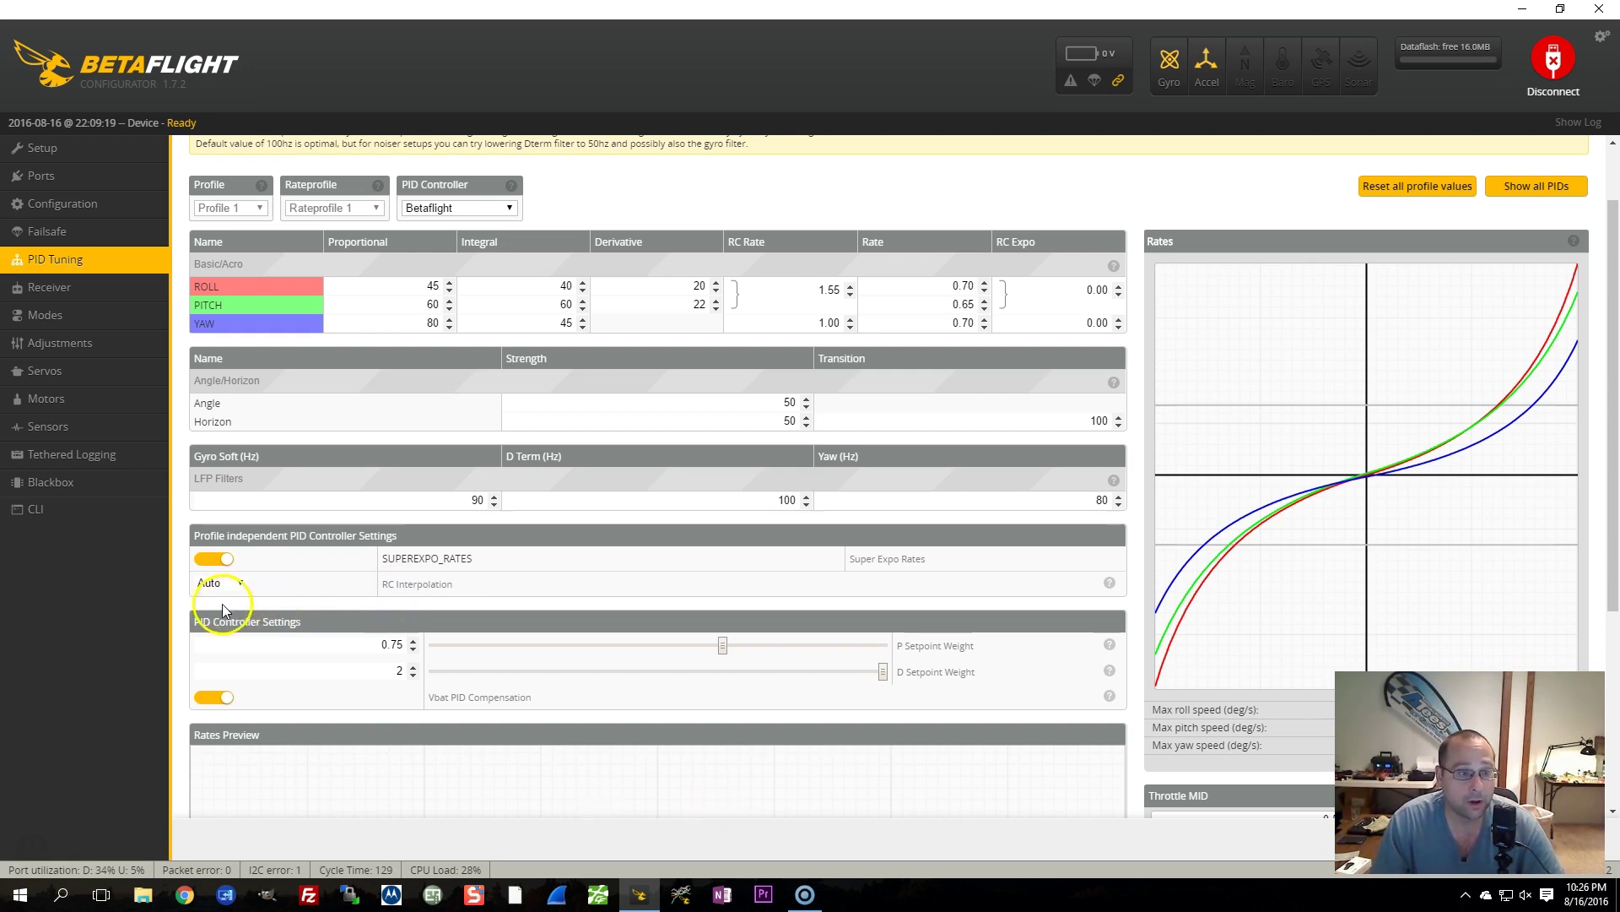
{"action": "left_click", "coordinate": [202, 594]}
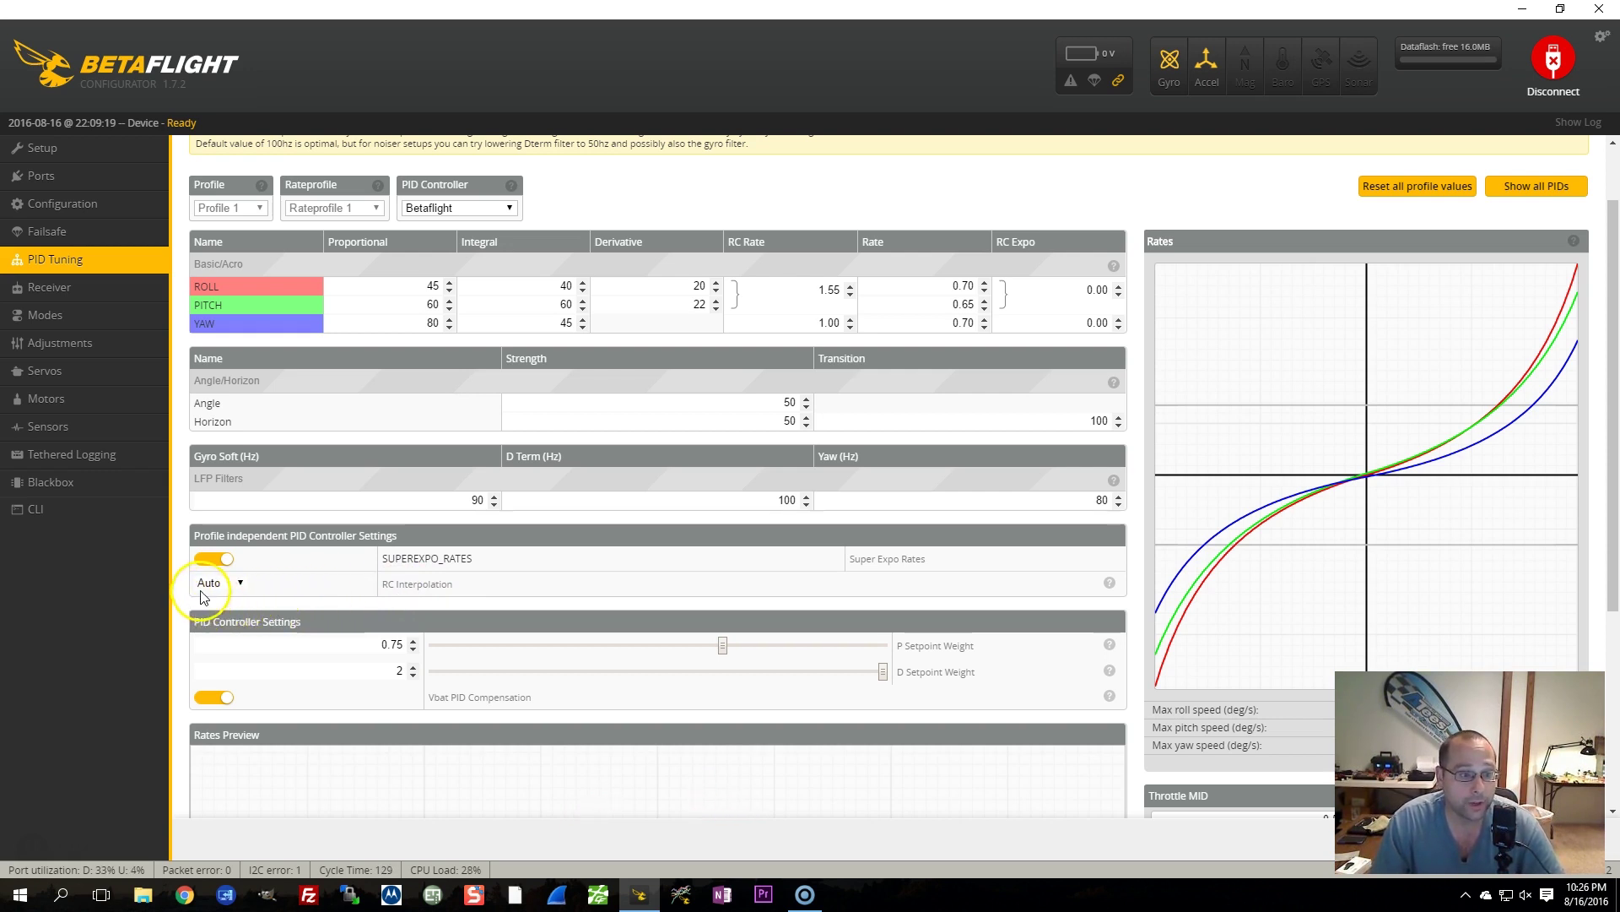
- Lower the D Setpoint Weight to 0.35 and settle it at 0.67
{"action": "left_click", "coordinate": [883, 676]}
{"action": "left_click_drag", "start_coordinate": [883, 675], "coordinate": [511, 680]}
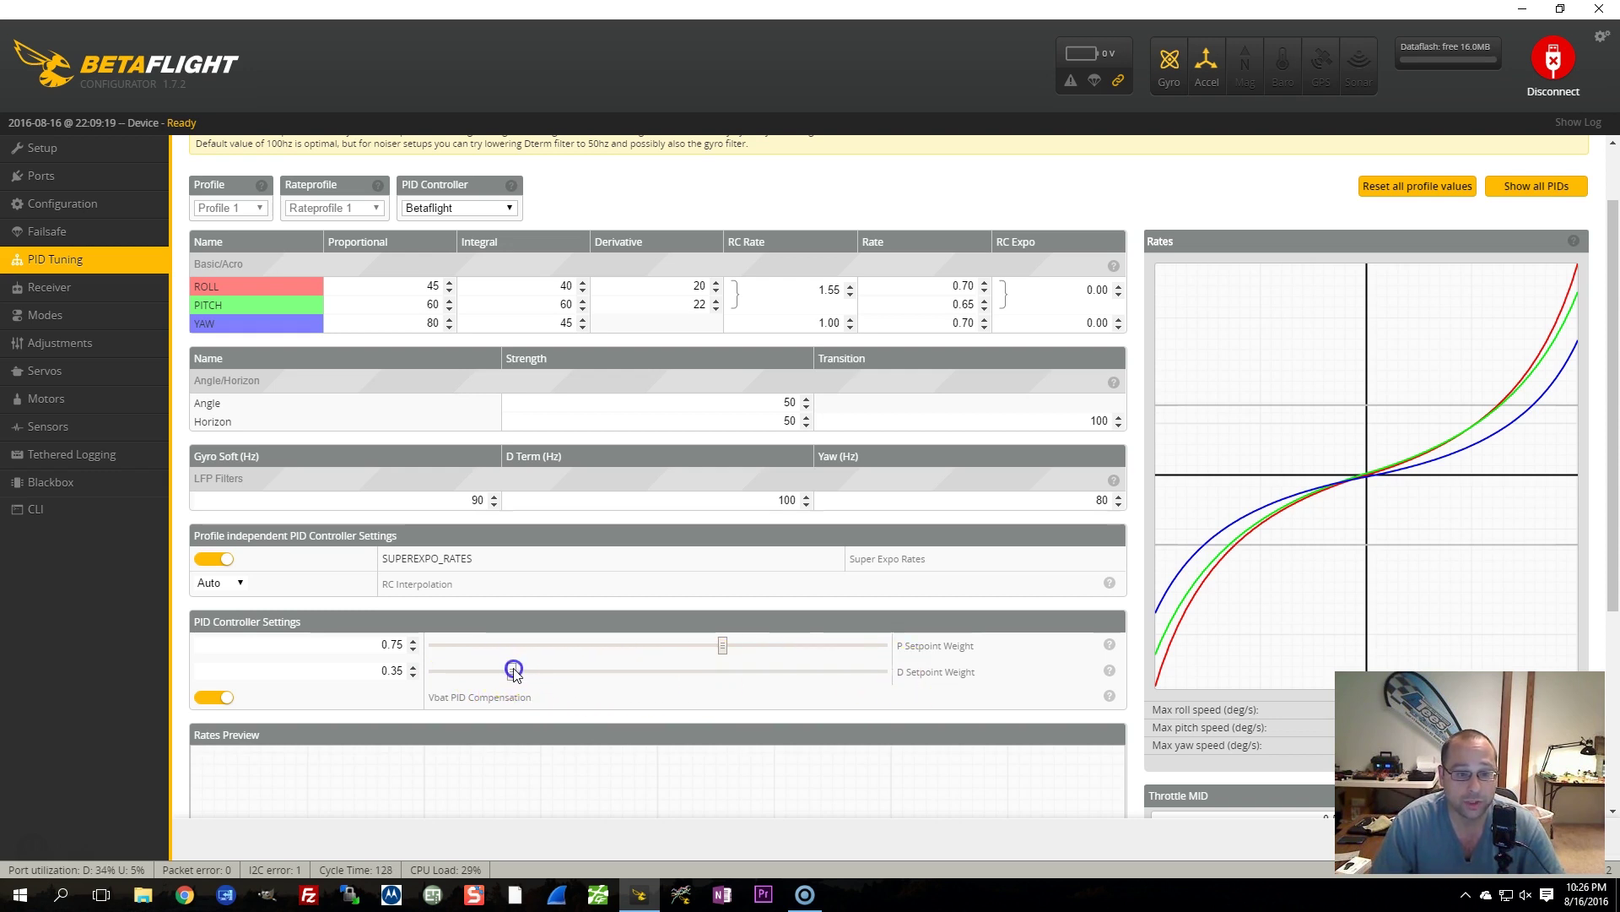
{"action": "left_click_drag", "start_coordinate": [514, 671], "coordinate": [585, 671]}
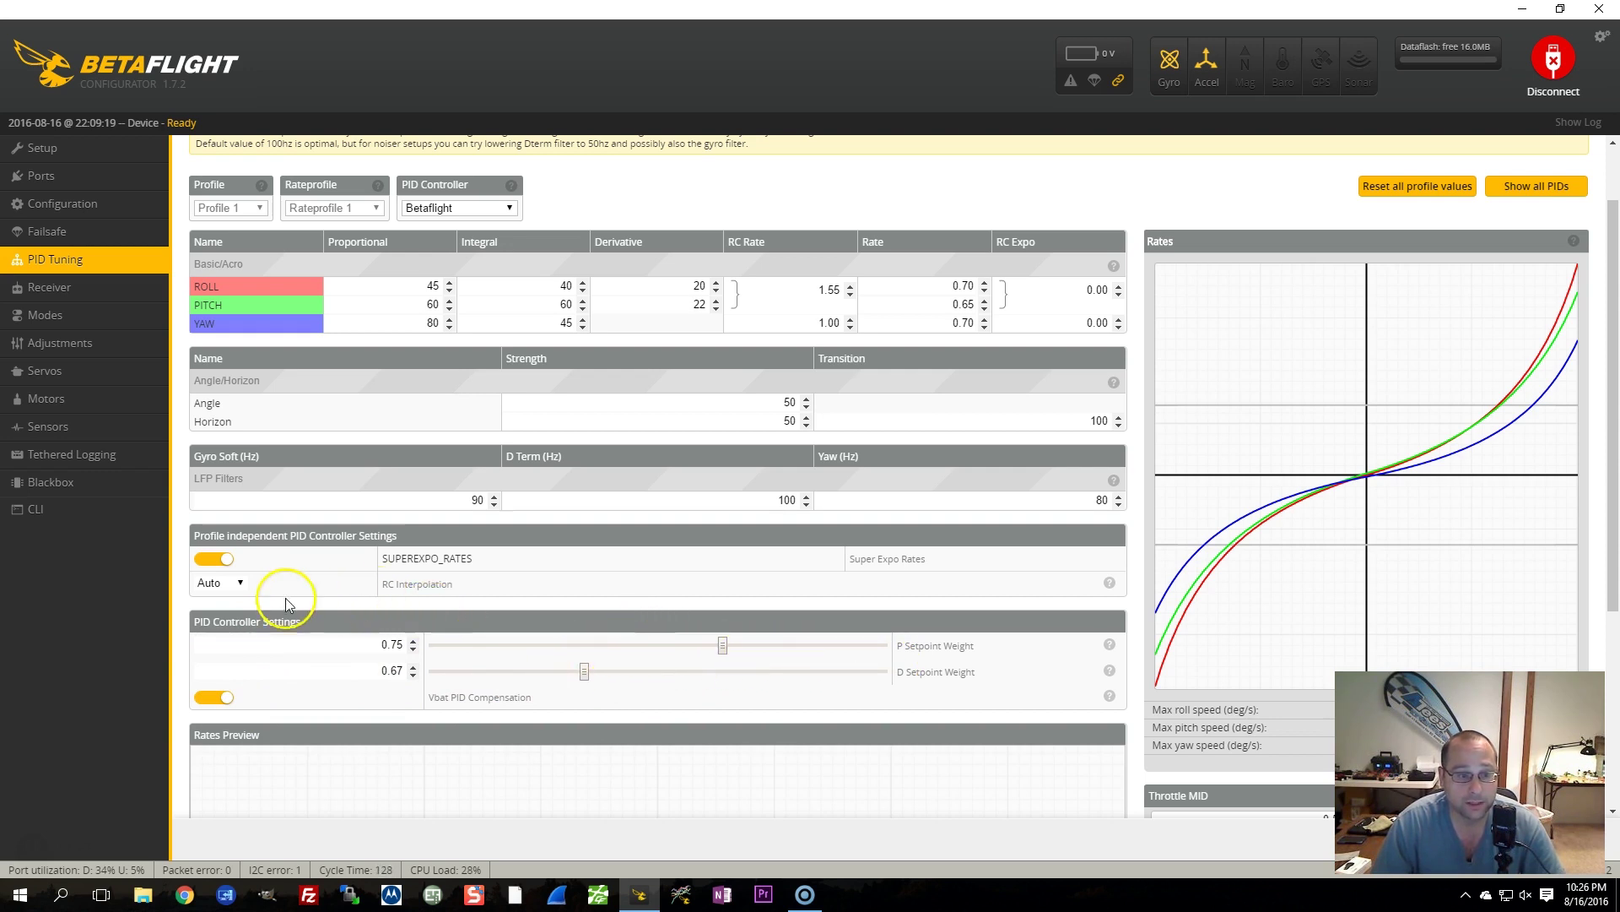
- Review the available RC Interpolation options and keep Auto selected
{"action": "left_click", "coordinate": [221, 582]}
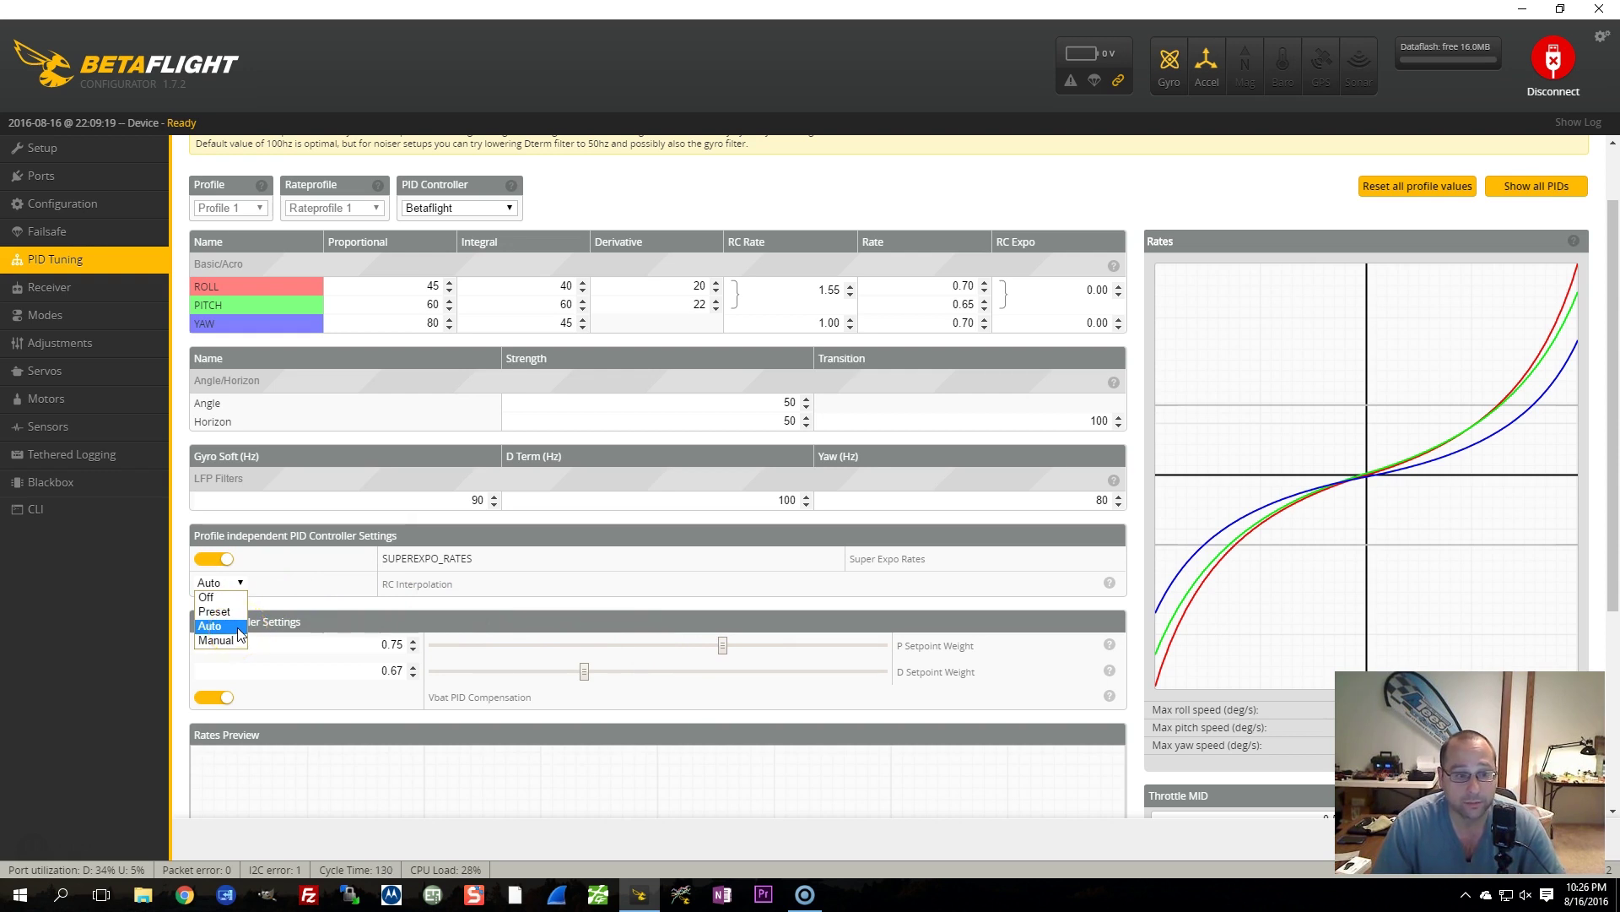
{"action": "left_click", "coordinate": [372, 590]}
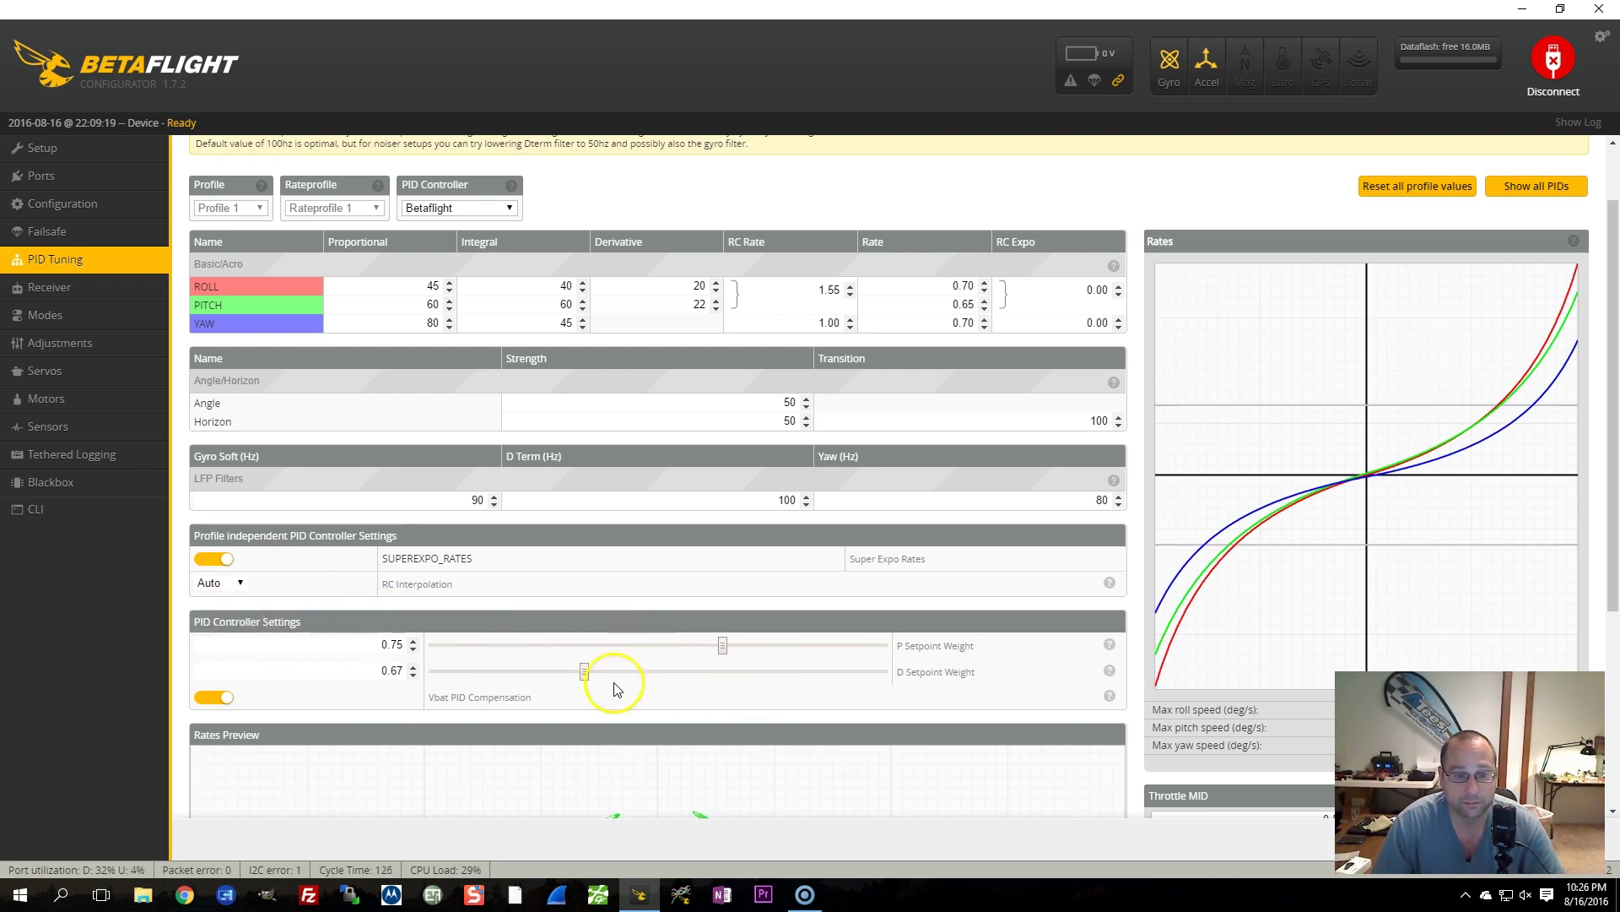